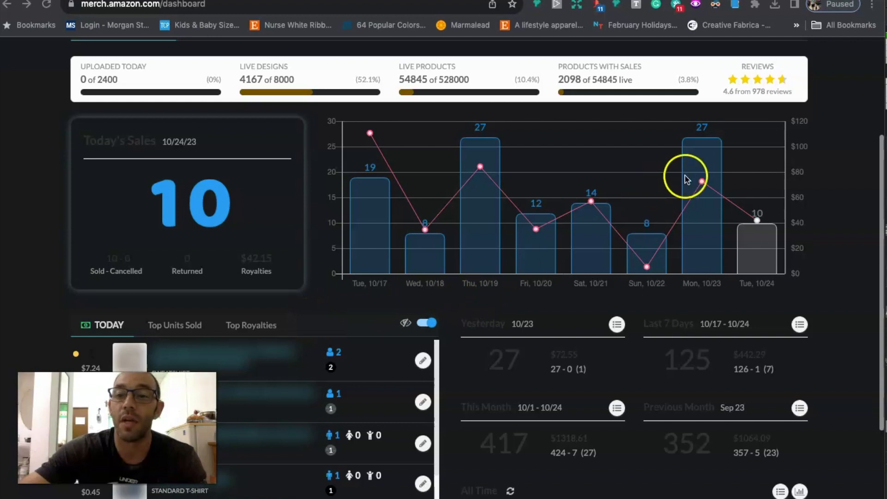
Step: Examine the daily sales chart and the yesterday, weekly, monthly and all-time sales summaries on the PrettyMerch dashboard
mouse_move(708, 181)
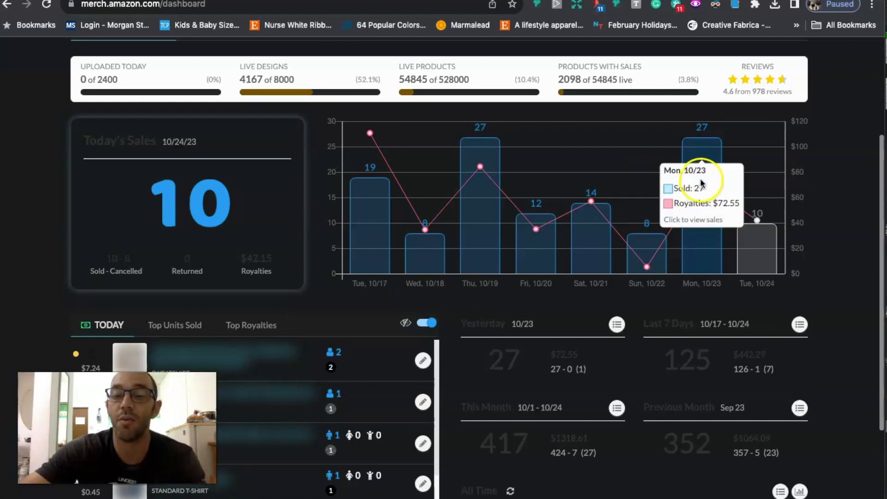
scroll(563, 365, down, 2)
scroll(563, 368, up, 5)
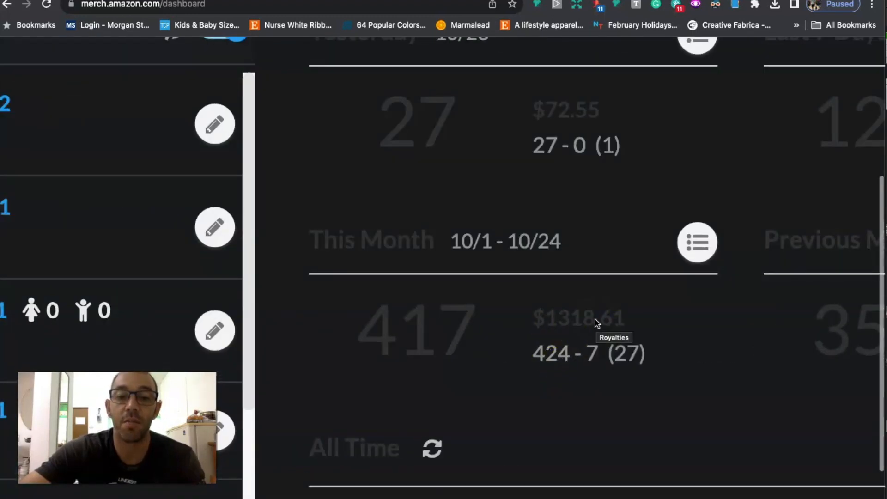
scroll(596, 323, down, 5)
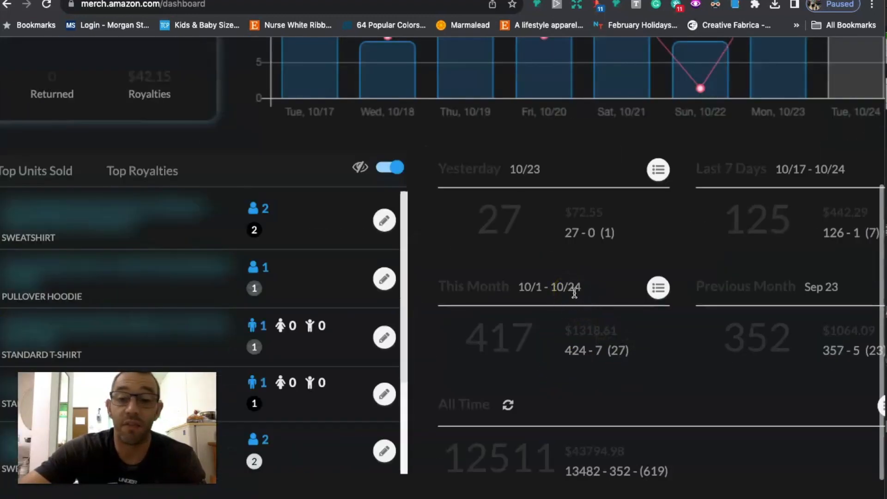
scroll(574, 292, down, 5)
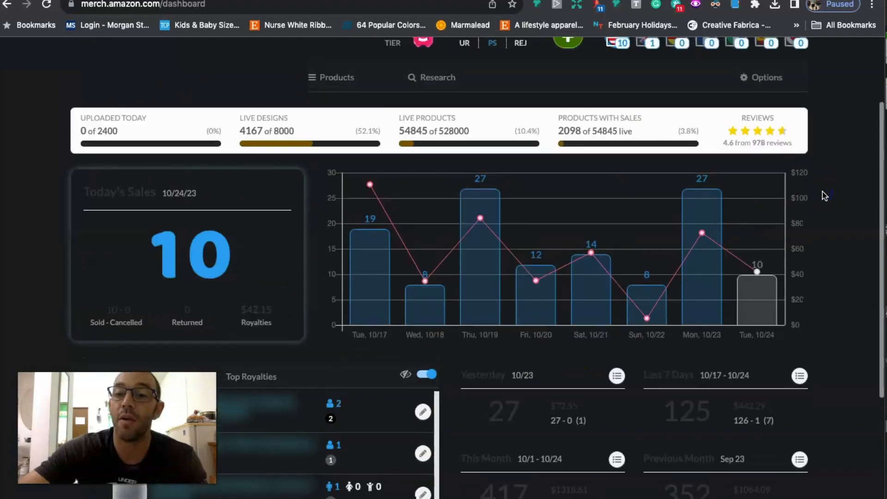
scroll(765, 272, up, 3)
mouse_move(759, 275)
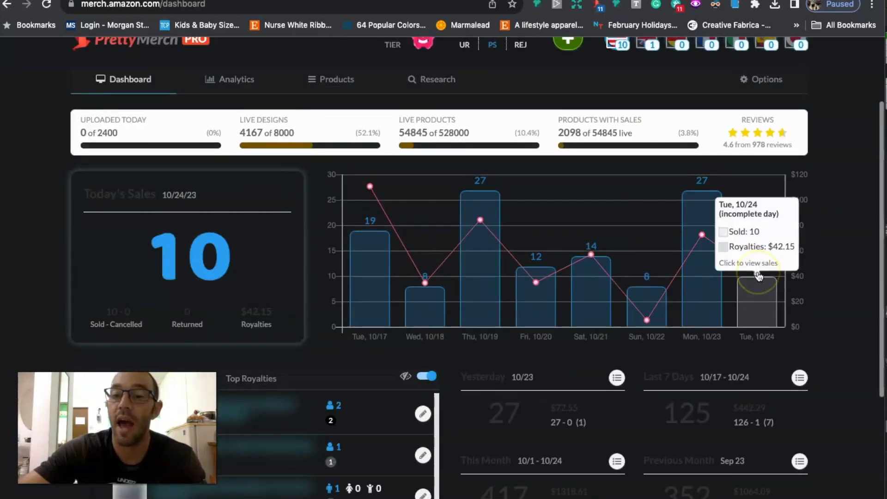
scroll(584, 394, down, 3)
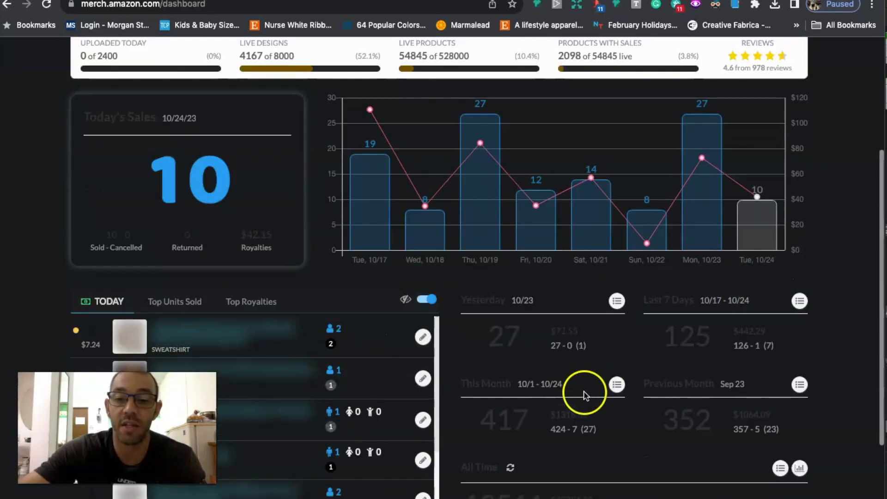
scroll(565, 375, up, 5)
scroll(565, 375, up, 2)
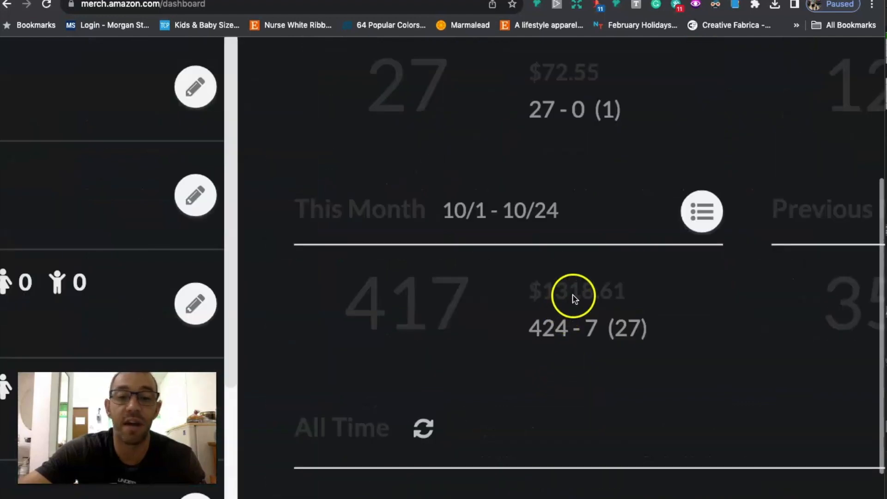
scroll(575, 298, down, 5)
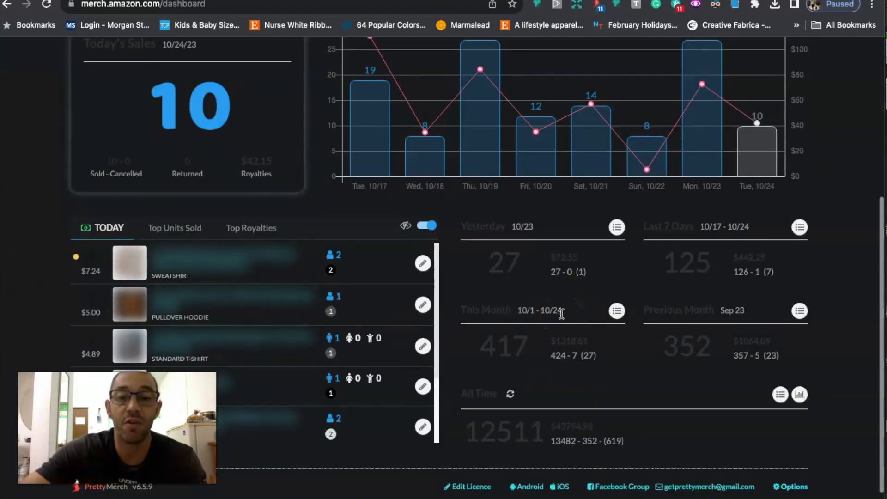
scroll(562, 314, up, 1)
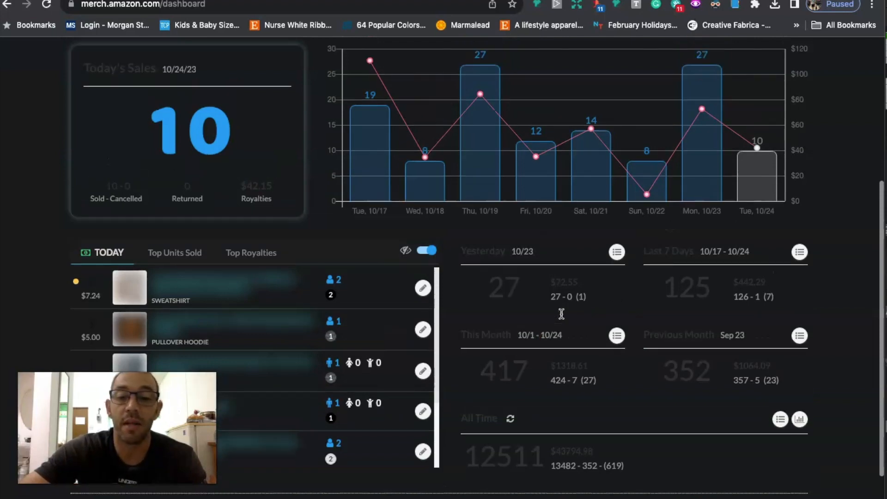
scroll(561, 315, up, 2)
scroll(561, 314, up, 1)
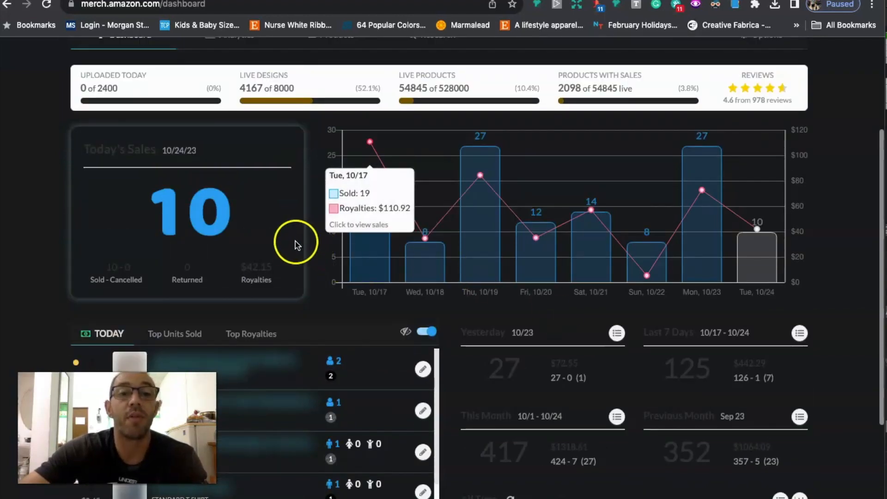
scroll(292, 243, up, 2)
scroll(292, 243, up, 3)
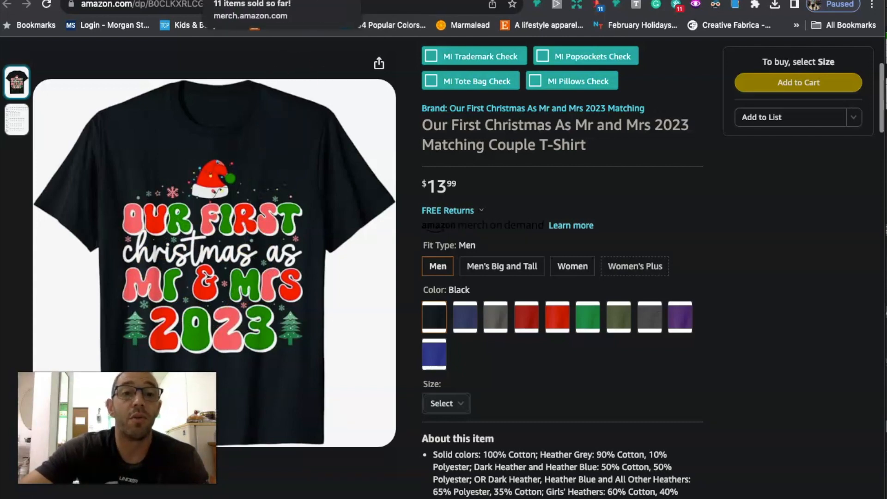
Step: Switch from the T-shirt listing to the Merch products table and look through the selected Our First Christmas products
click(222, 0)
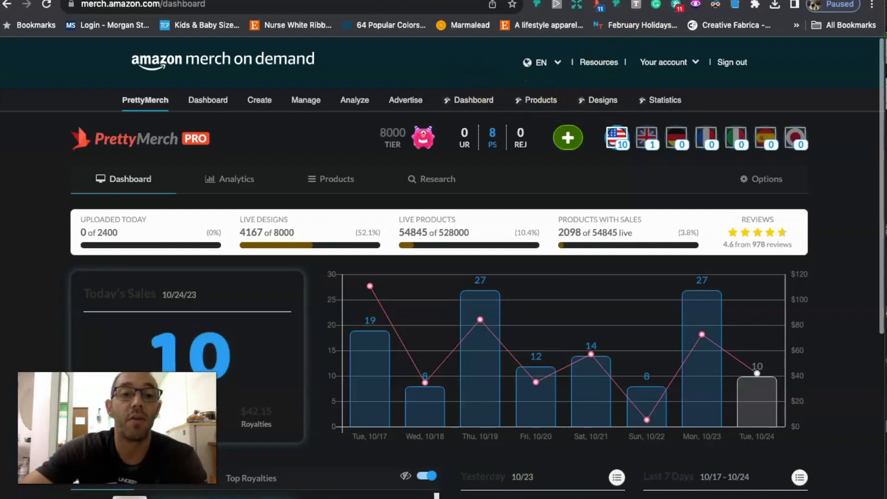
click(259, 0)
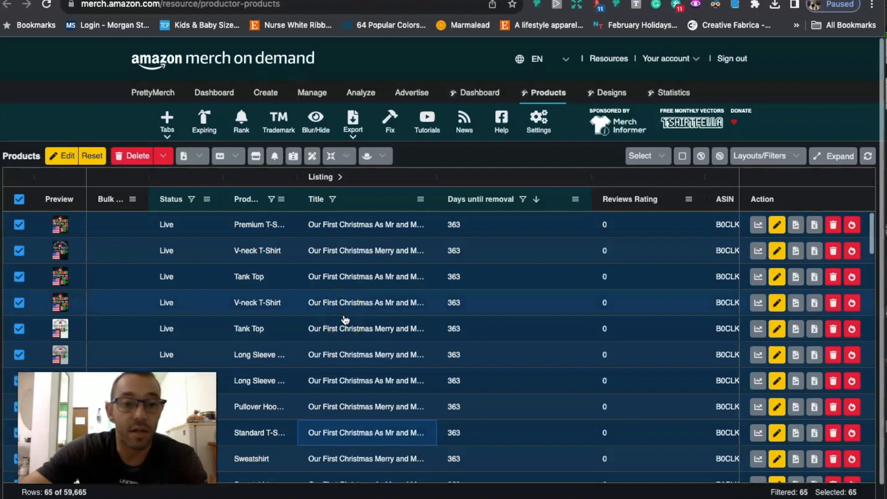
scroll(346, 319, down, 1)
scroll(346, 319, up, 1)
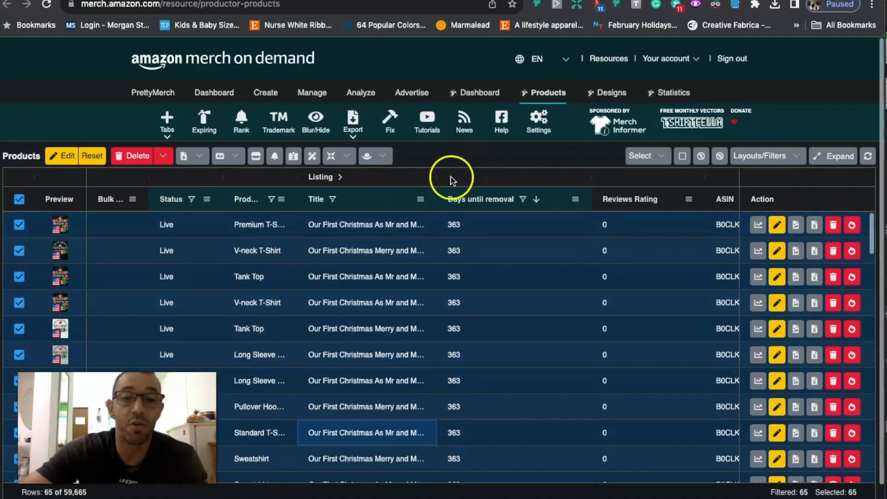
Step: Inspect the filter conditions set on the Title and Days until removal columns of the products table
click(421, 202)
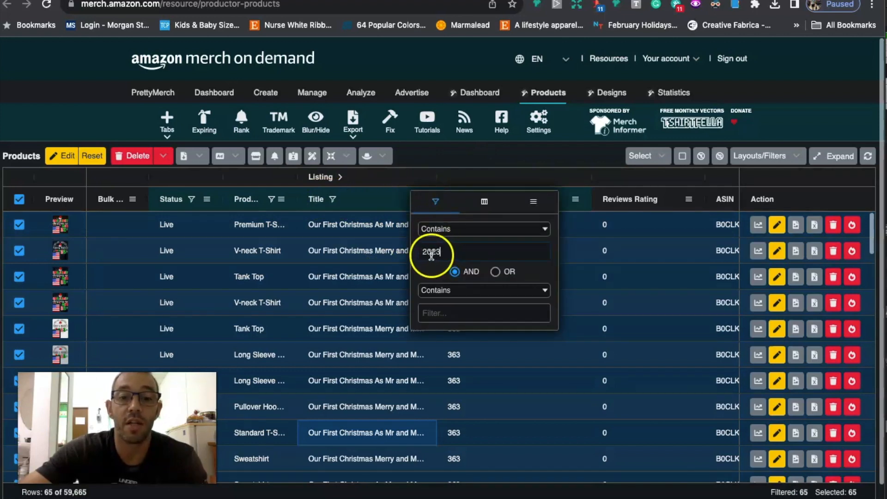
click(446, 164)
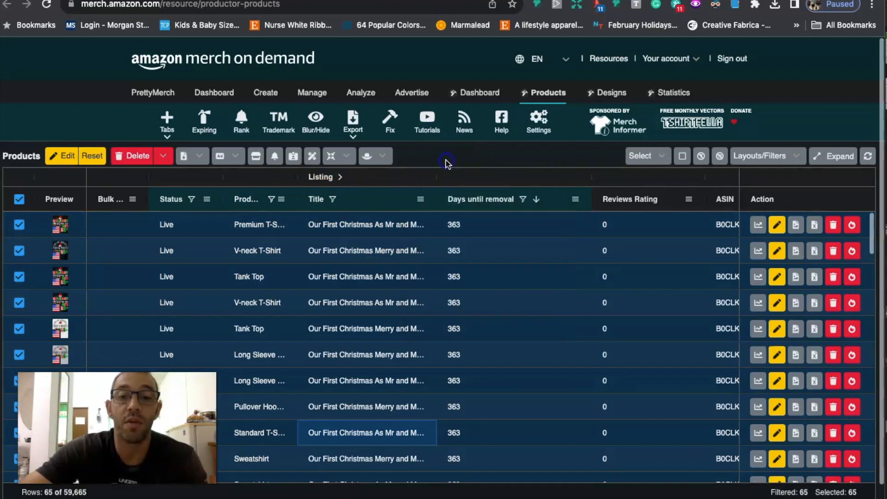
click(456, 240)
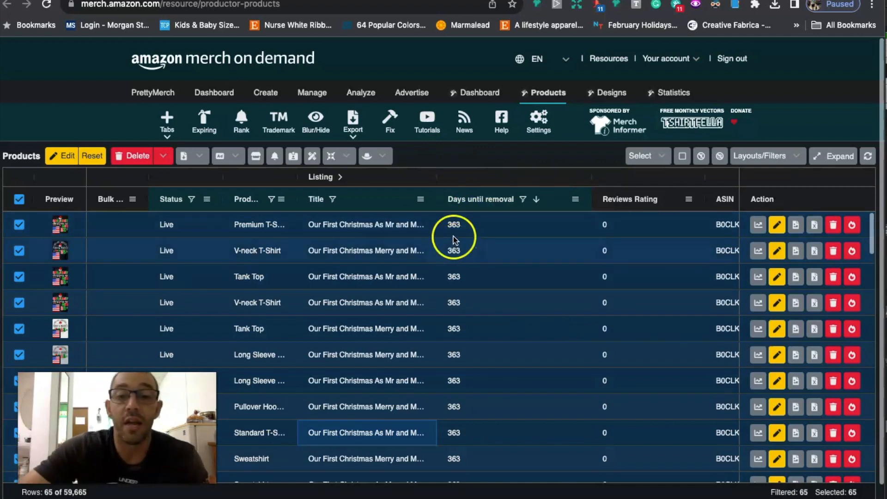
click(574, 199)
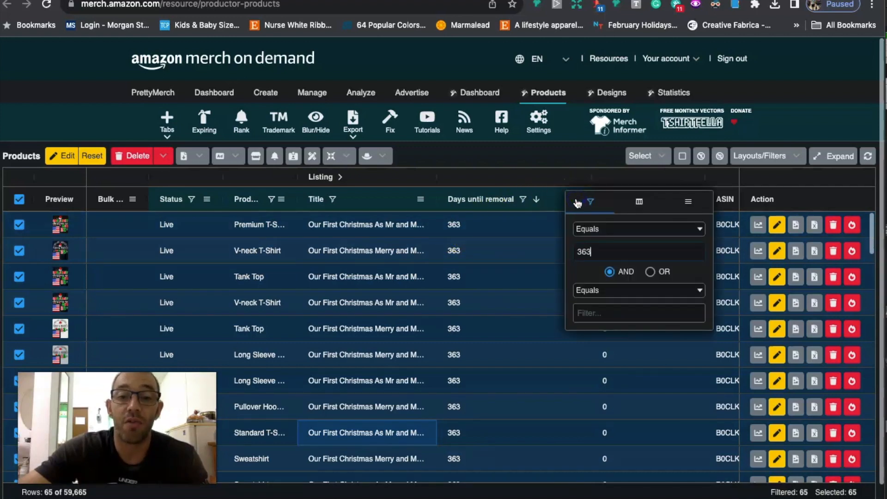
click(501, 170)
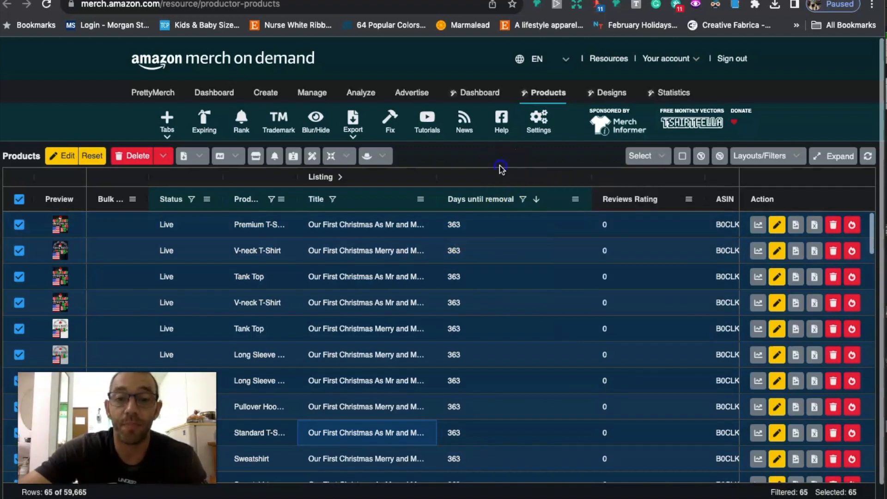
Step: Review the export options for the selected products, including Product Detail URLs and Export ASINs (CSV), without exporting
scroll(354, 297, down, 4)
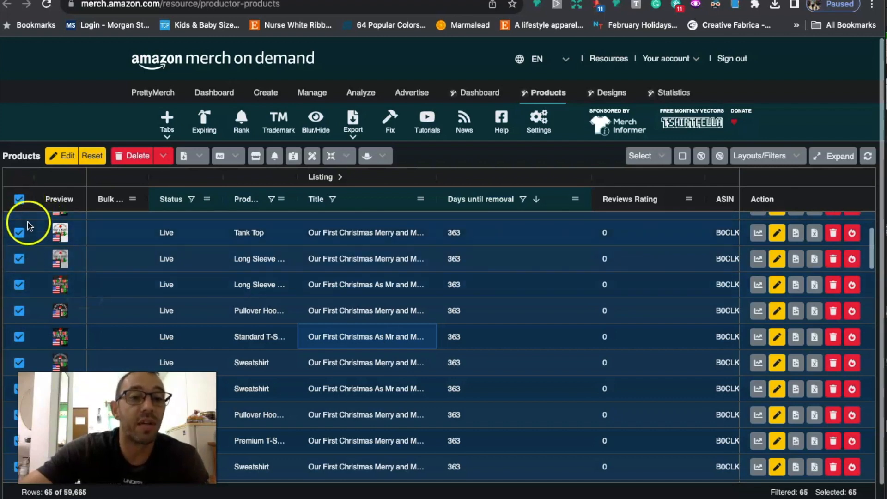
click(199, 157)
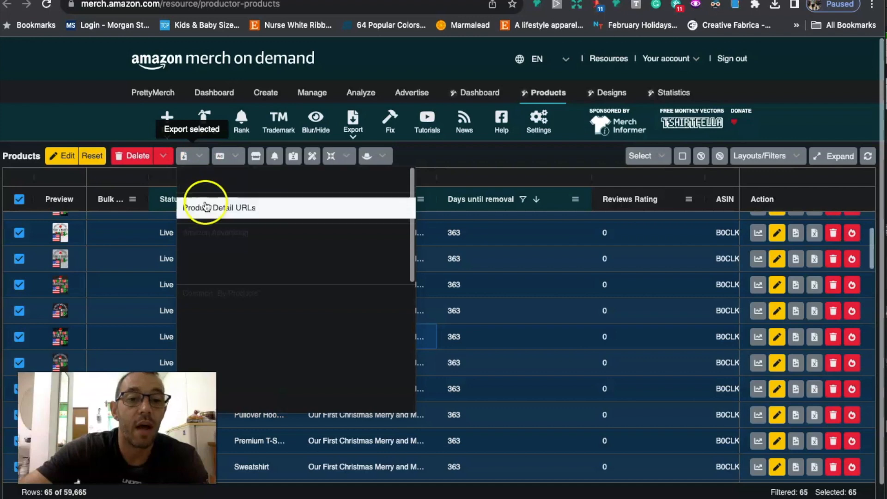
click(205, 207)
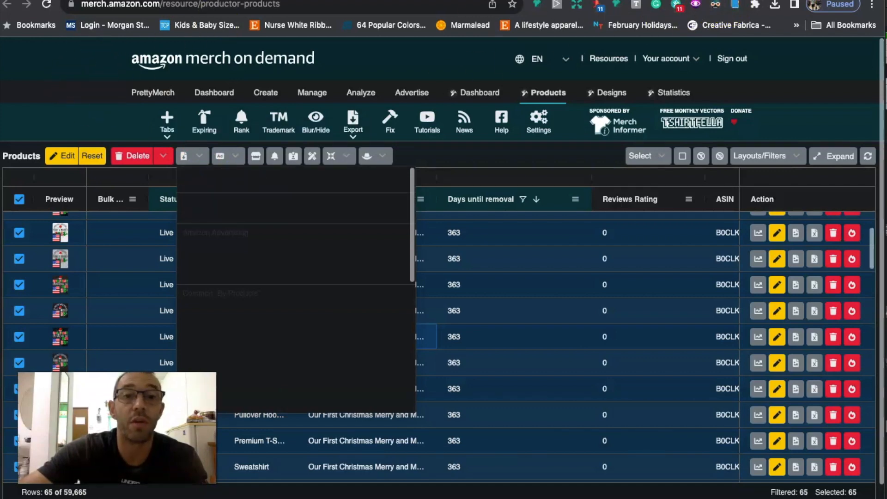
click(203, 0)
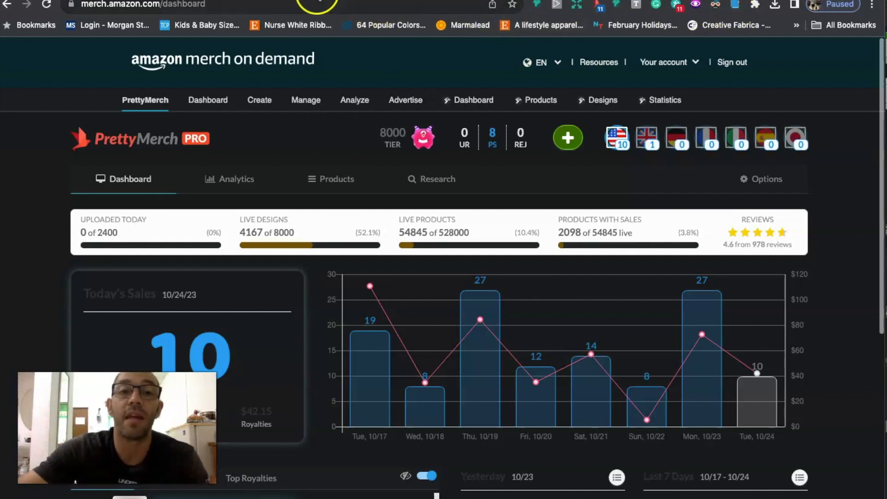
click(264, 1)
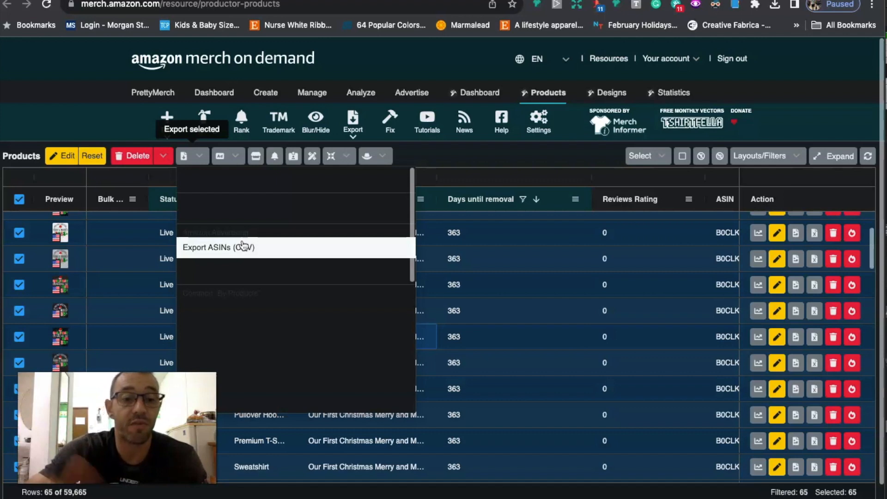
click(198, 248)
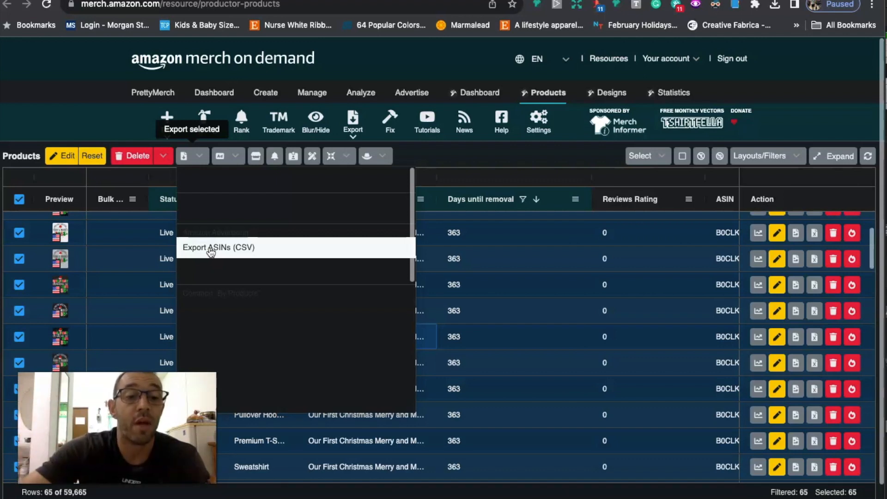
click(84, 123)
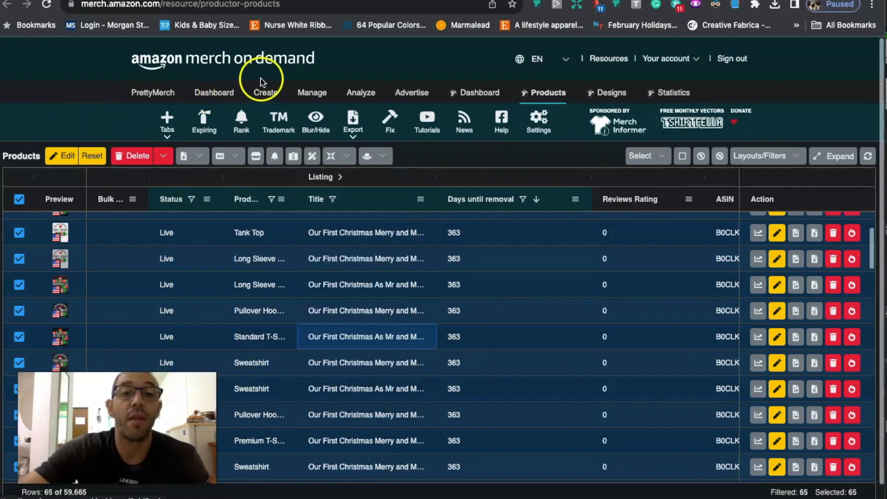
Step: Go to Merch's Advertise page and look over the marketplaces where a campaign can be created or managed
click(233, 0)
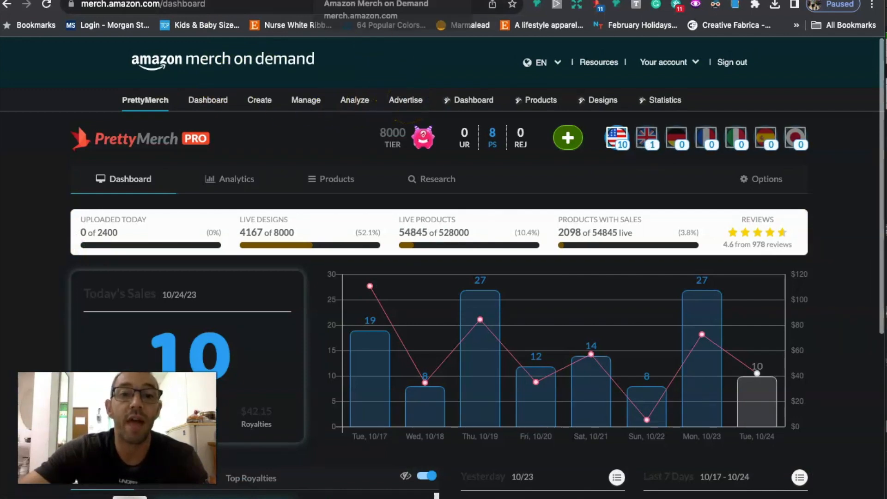
click(356, 0)
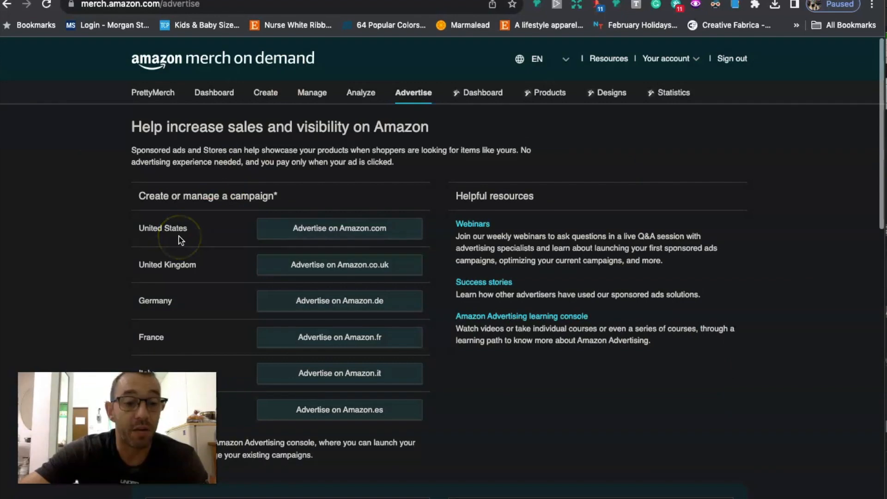
scroll(233, 236, down, 2)
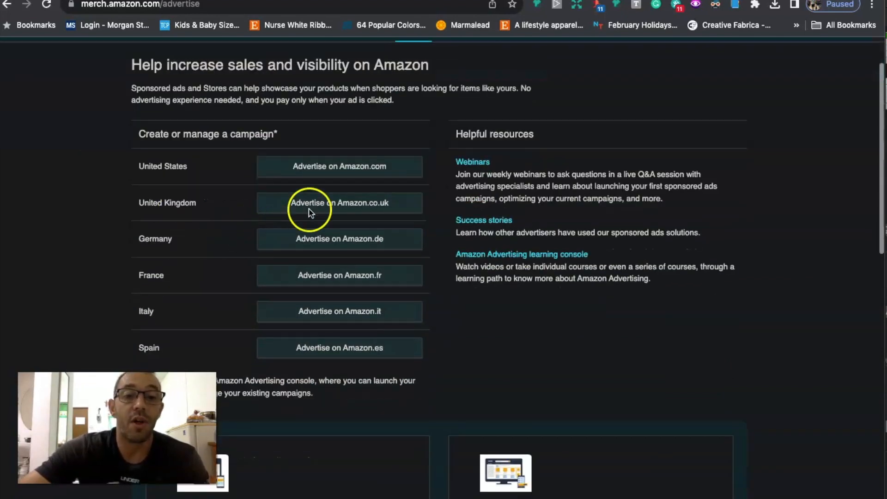
scroll(228, 162, down, 1)
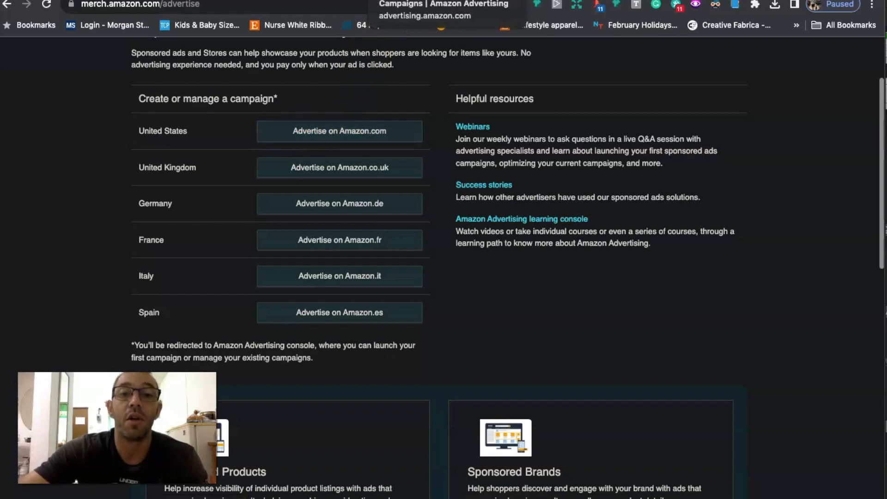
Step: Examine the spend, ACOS, impressions and sales metrics on the Amazon Ads Campaigns page, and return to the PrettyMerch dashboard
click(401, 0)
scroll(405, 134, down, 1)
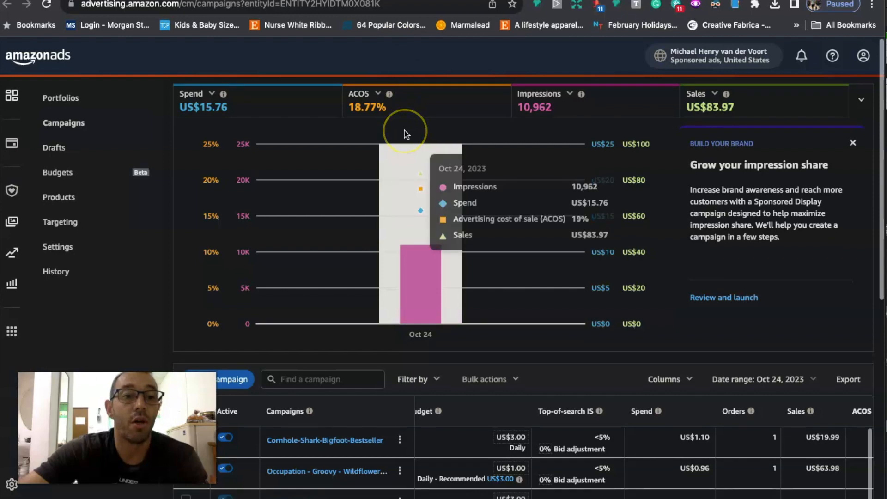
scroll(405, 134, up, 1)
scroll(212, 213, down, 3)
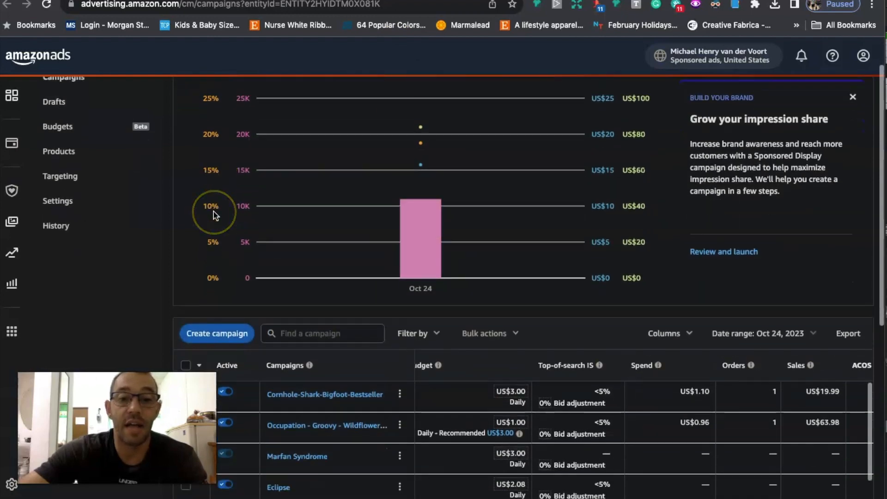
scroll(214, 214, up, 1)
scroll(214, 215, up, 1)
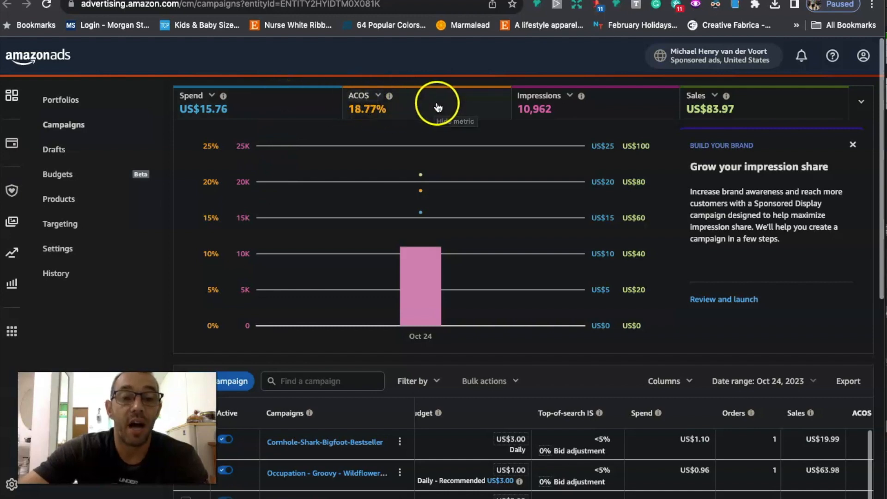
mouse_move(398, 134)
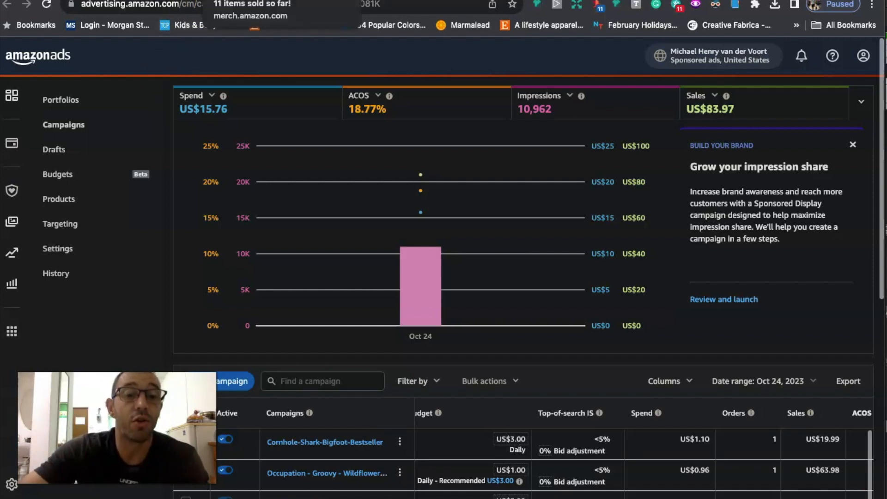
click(245, 0)
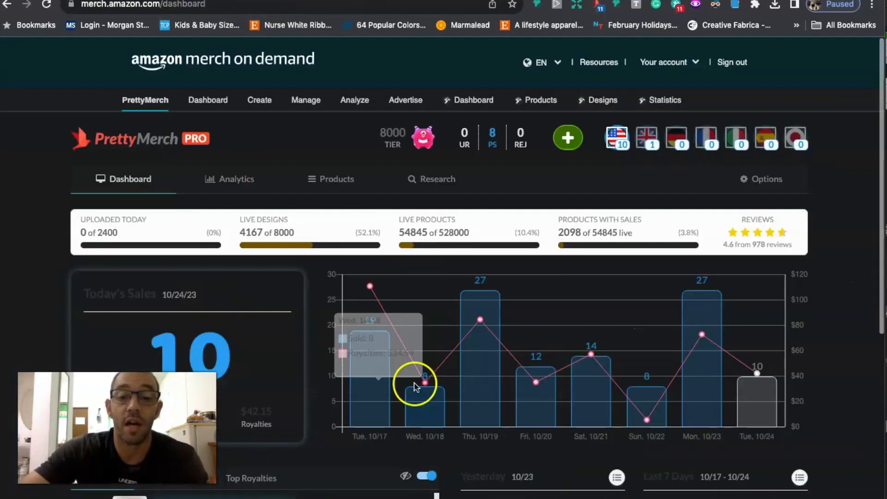
Step: Review the PrettyMerch dashboard's sales and royalties for yesterday, the last 7 days, this month and the previous month
scroll(415, 389, down, 4)
scroll(554, 414, down, 1)
scroll(576, 360, up, 5)
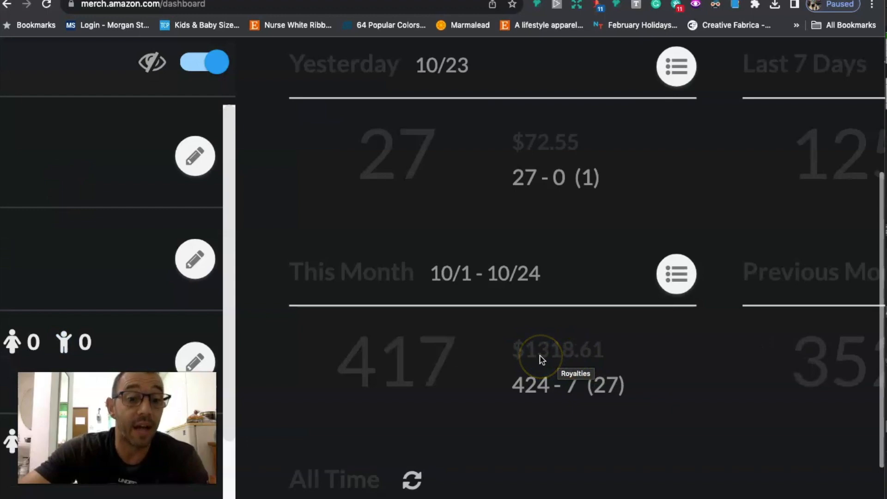
Step: Return to the Amazon Ads Campaigns page and examine the spend, orders and sales of the listed campaigns
click(231, 0)
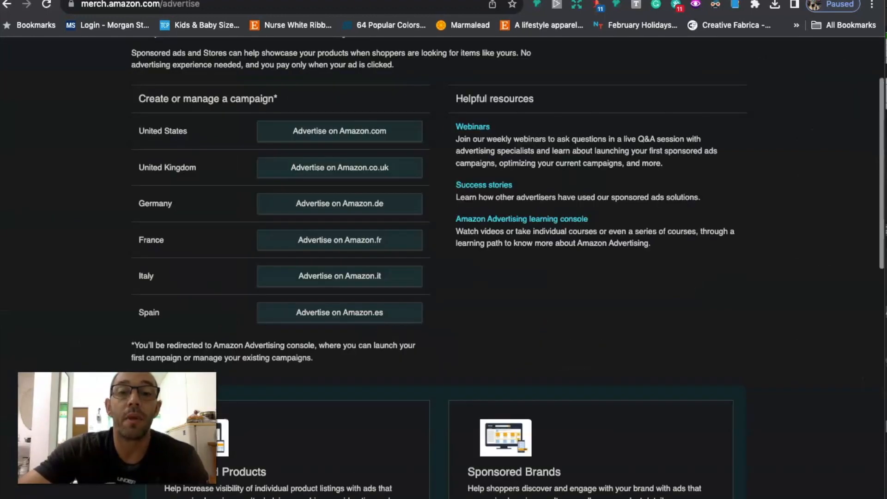
click(259, 1)
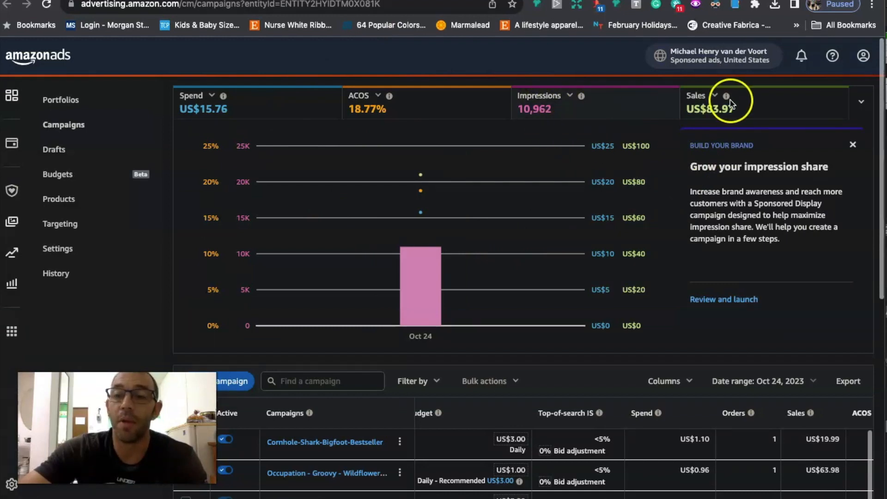
scroll(608, 218, down, 6)
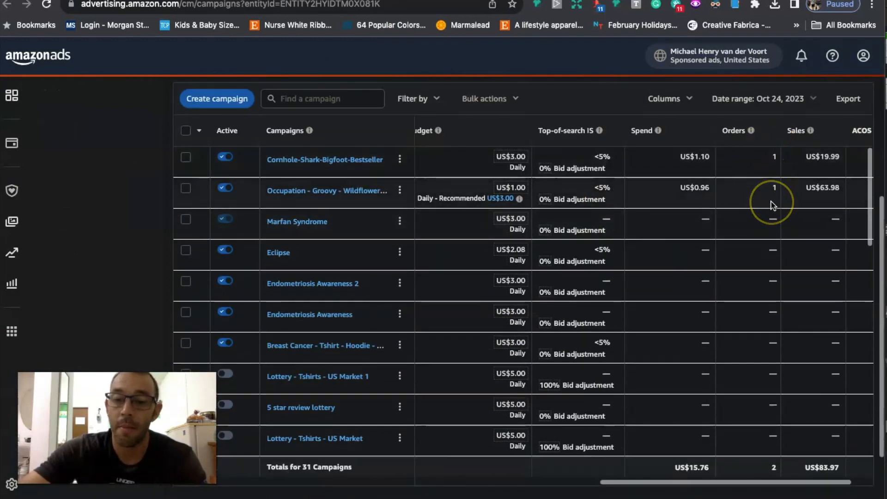
scroll(770, 203, down, 2)
scroll(592, 372, up, 3)
scroll(581, 314, up, 5)
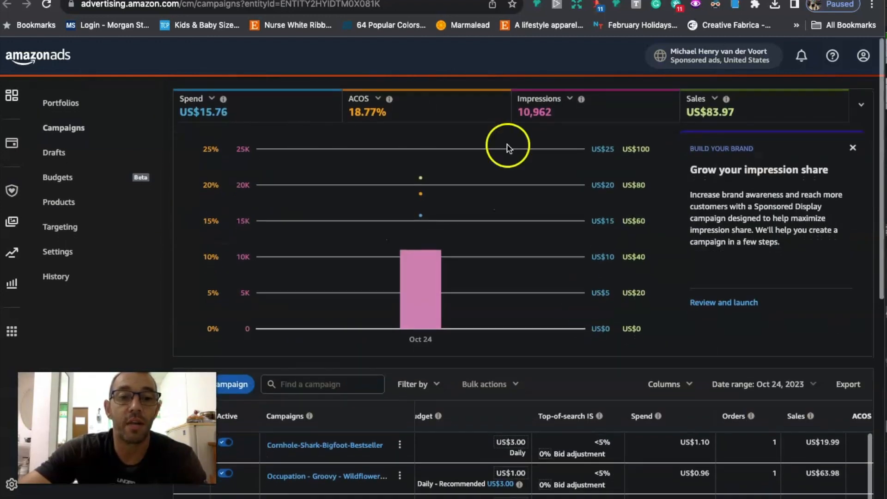
scroll(303, 319, down, 2)
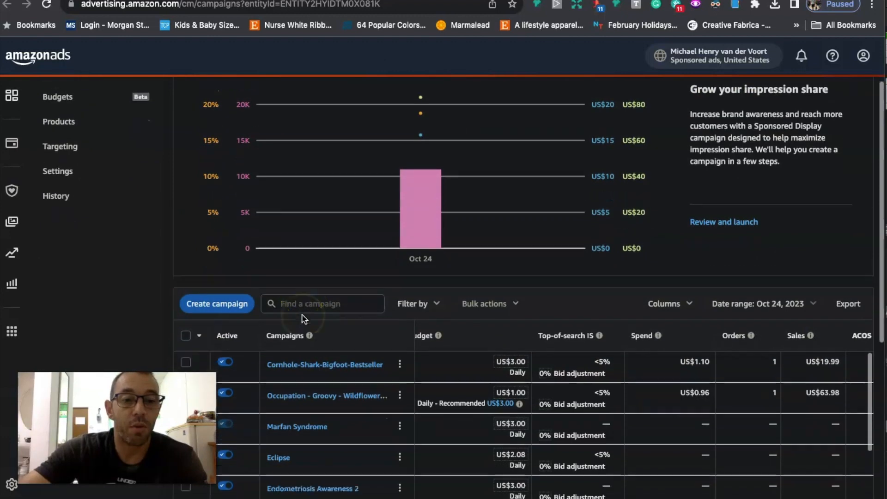
Step: Start creating a campaign and choose Sponsored Products as the campaign type
click(215, 298)
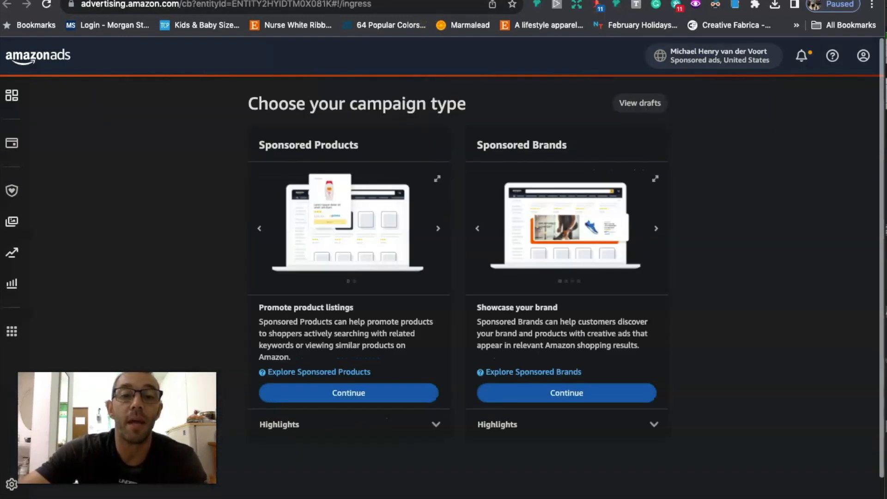
scroll(361, 215, down, 1)
scroll(360, 215, down, 1)
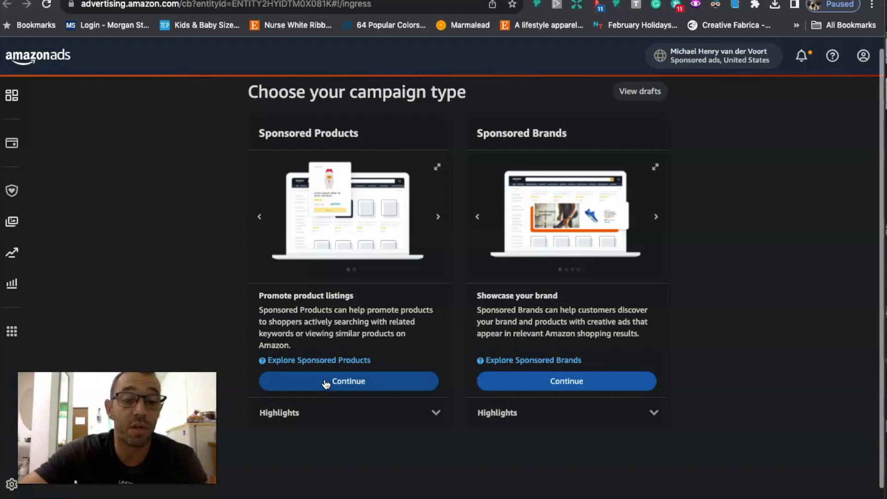
click(347, 382)
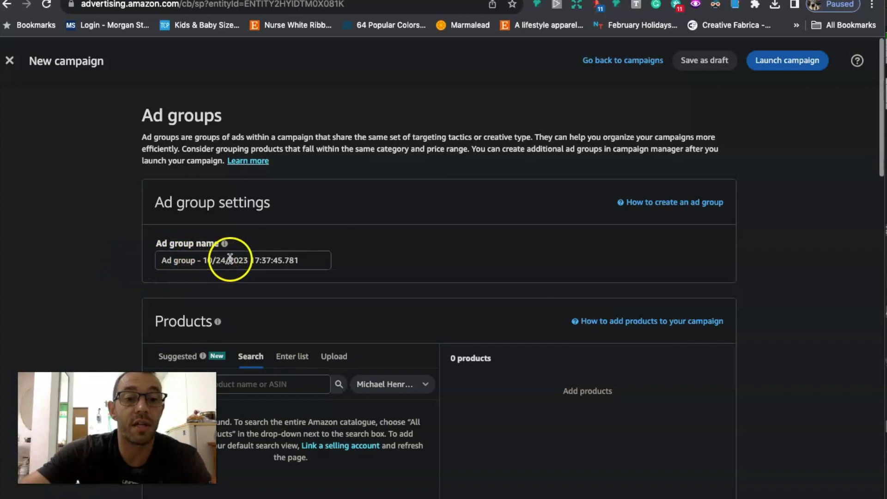
Step: Name the ad group "Our First Xmas"
triple_click(260, 260)
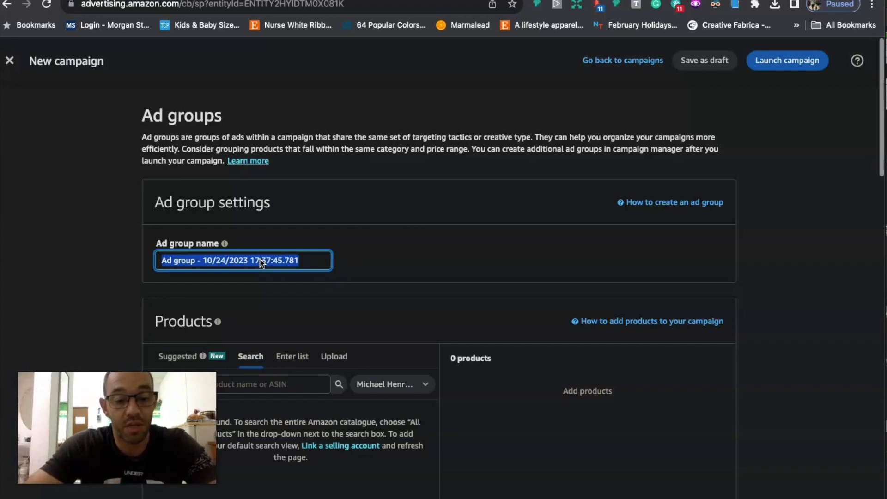
text(Our First Xmas)
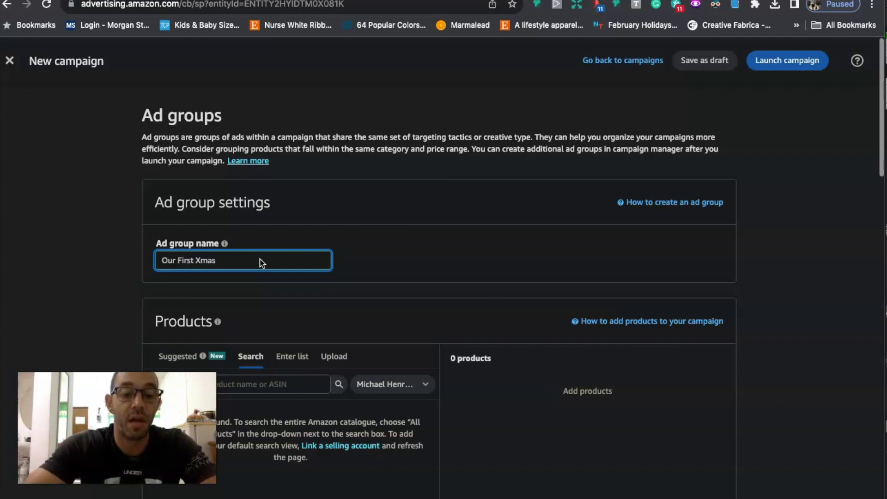
triple_click(261, 262)
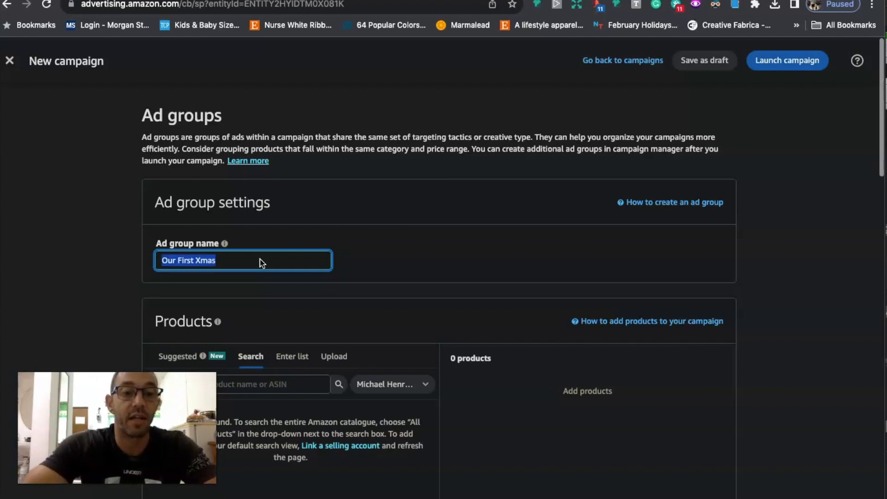
Step: Choose file upload as the way to add products to the ad group
scroll(418, 212, down, 2)
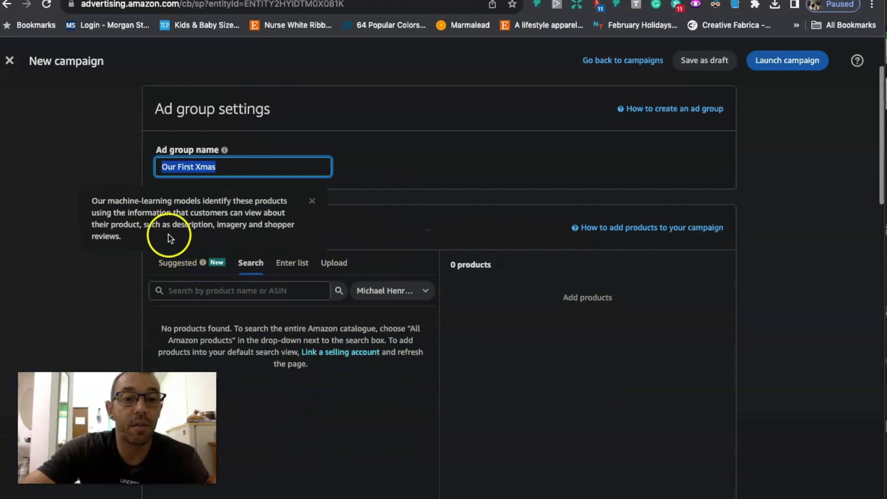
scroll(318, 224, down, 2)
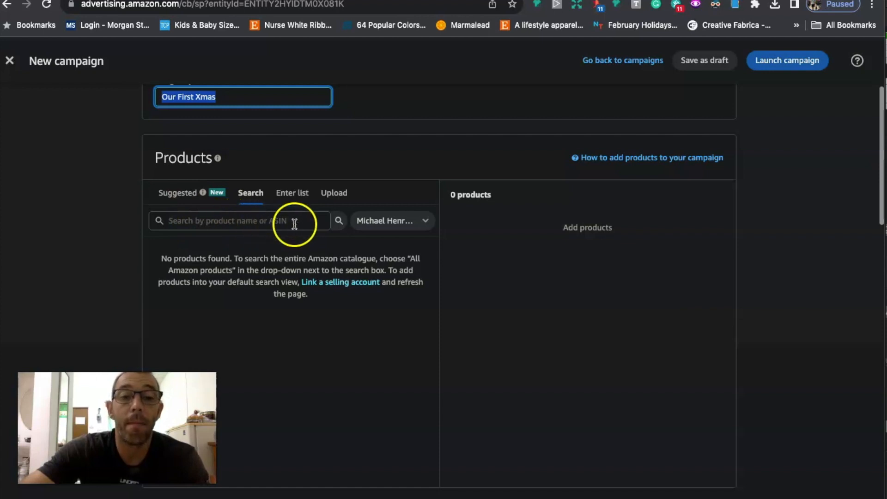
click(334, 194)
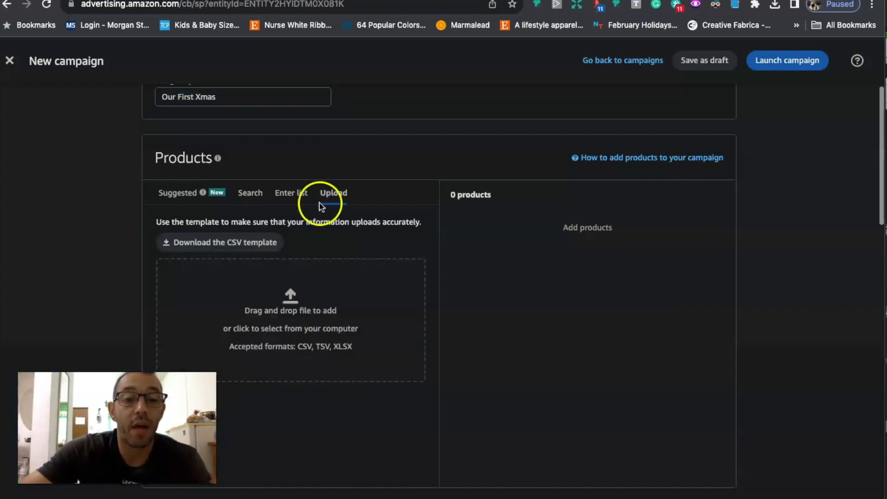
Step: Try to upload the Numbers file "our first xmas asin" from Downloads as the product list
click(290, 296)
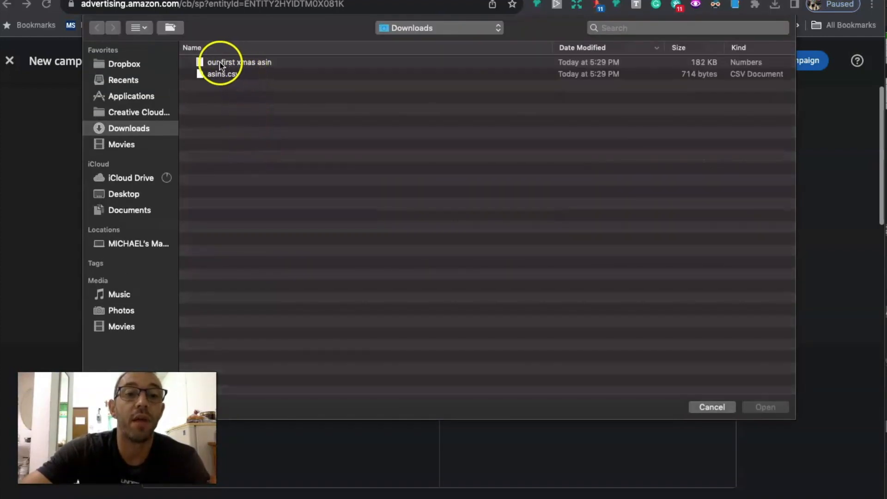
double_click(261, 63)
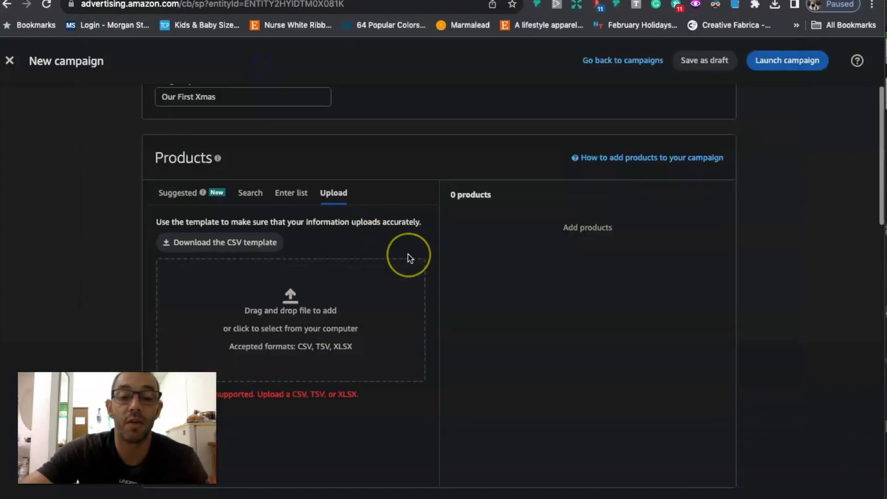
scroll(408, 258, down, 2)
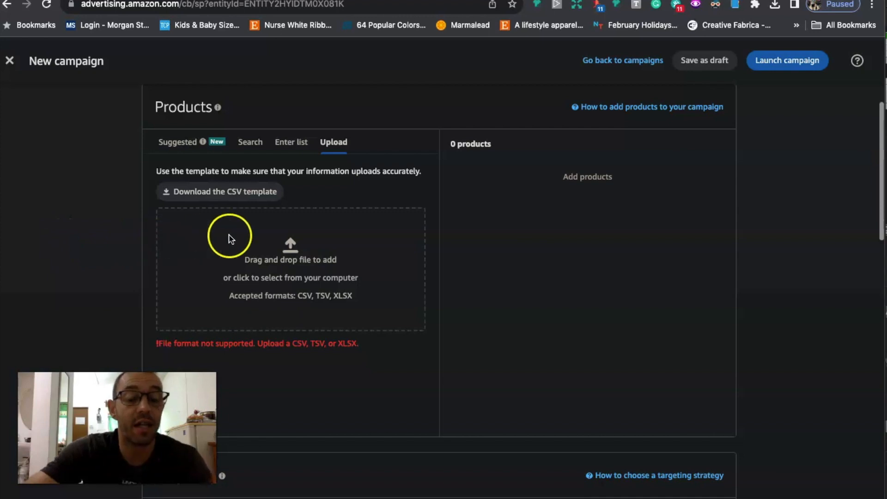
Step: Upload "our first xmas ASIN CSV" from Downloads as the ad group's product list and look through the added products
click(288, 251)
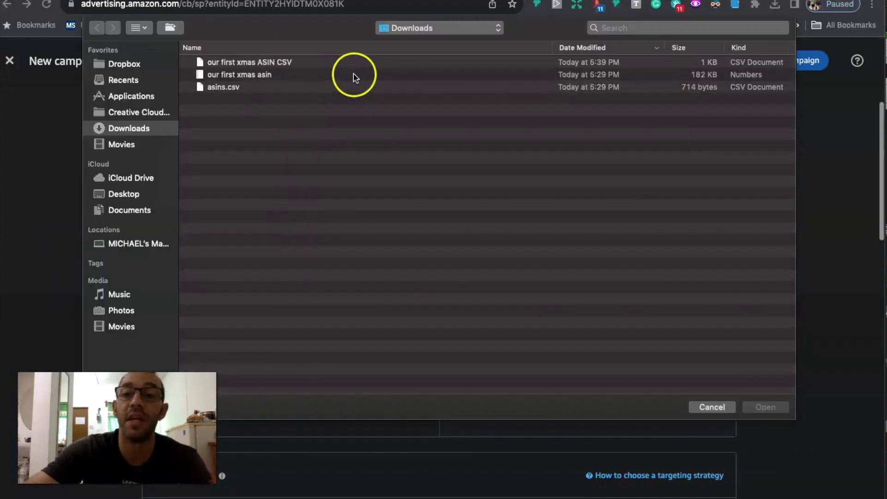
double_click(286, 64)
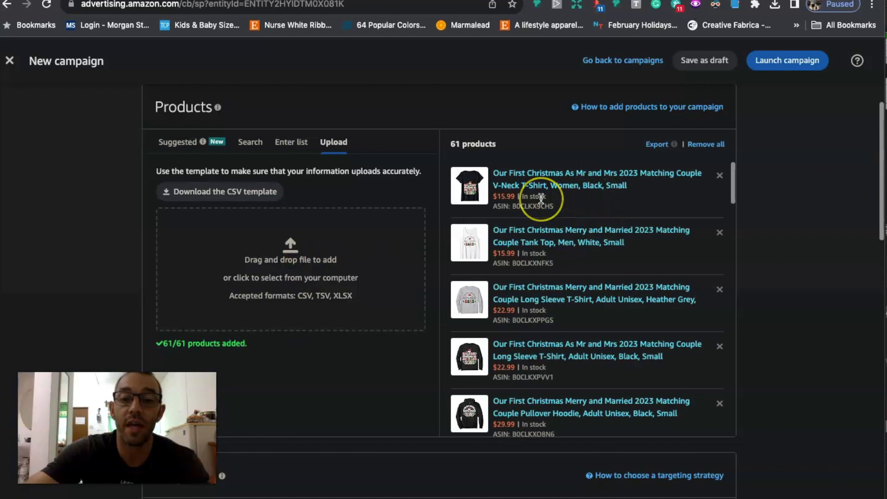
scroll(541, 198, down, 3)
scroll(541, 199, up, 3)
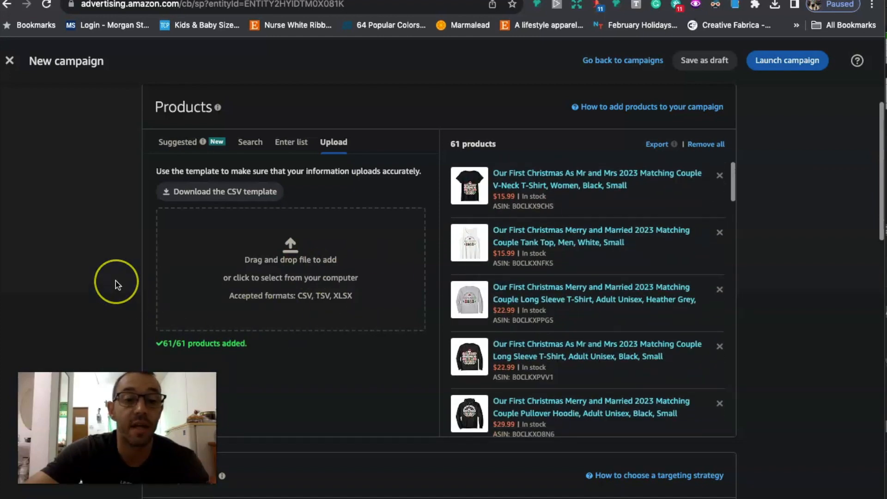
Step: Keep automatic targeting for the ad group and set the default bid to $0.30
scroll(116, 284, down, 2)
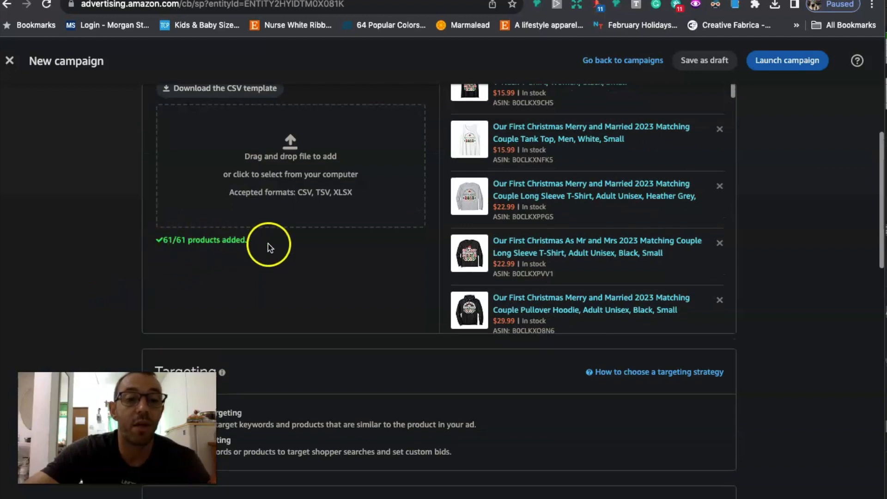
scroll(268, 243, down, 2)
scroll(106, 247, down, 2)
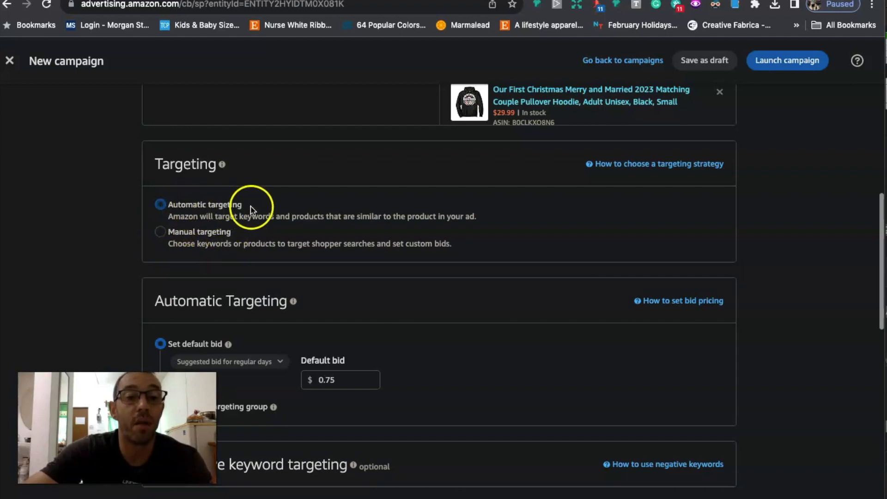
scroll(357, 208, down, 3)
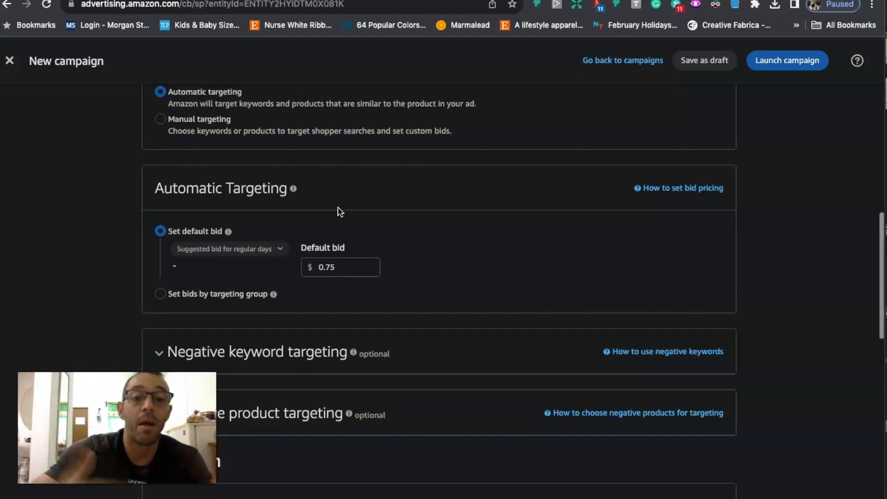
double_click(339, 267)
click(341, 270)
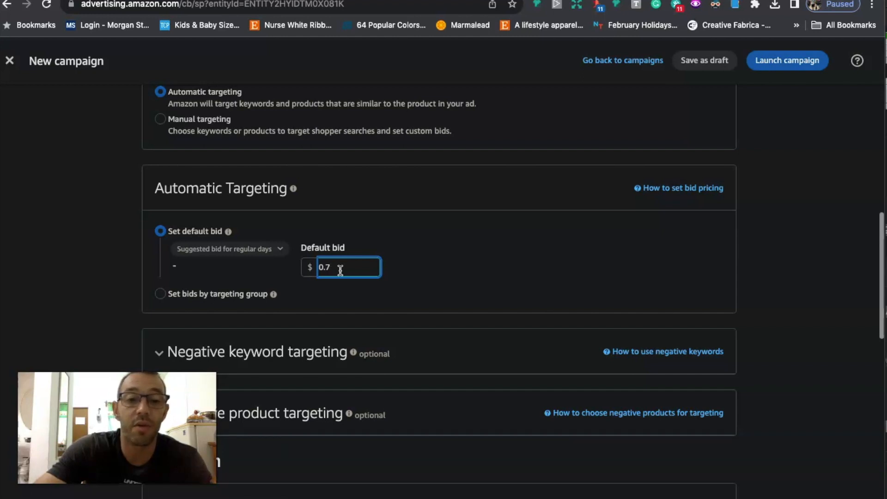
text(.3)
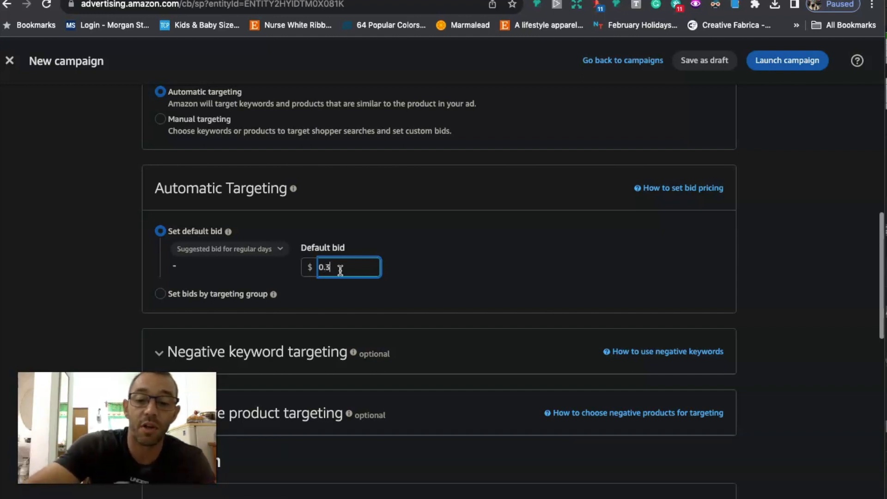
click(326, 277)
text(0)
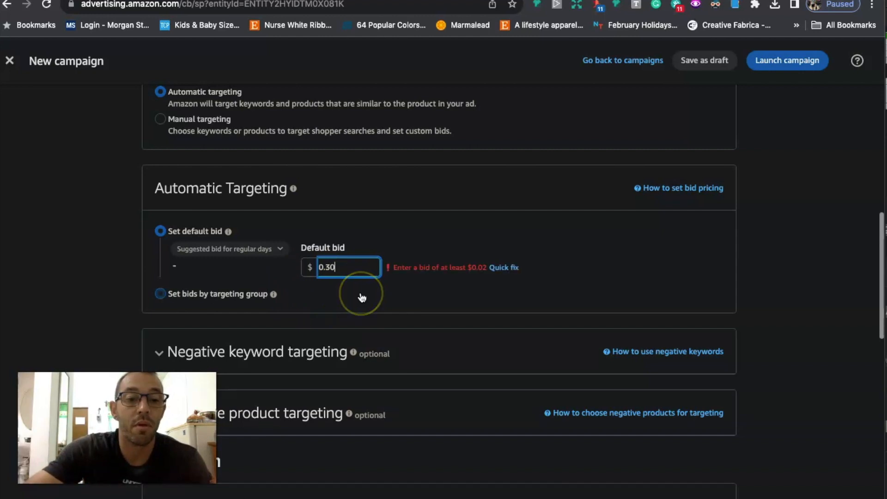
Step: Set the campaign bidding strategy to "Dynamic bids - down only"
scroll(362, 297, down, 1)
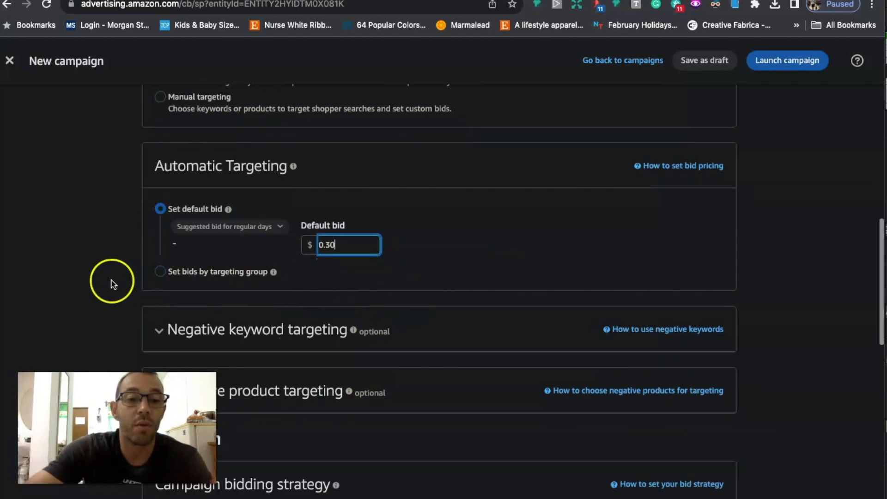
scroll(111, 283, down, 2)
scroll(112, 280, down, 1)
click(204, 232)
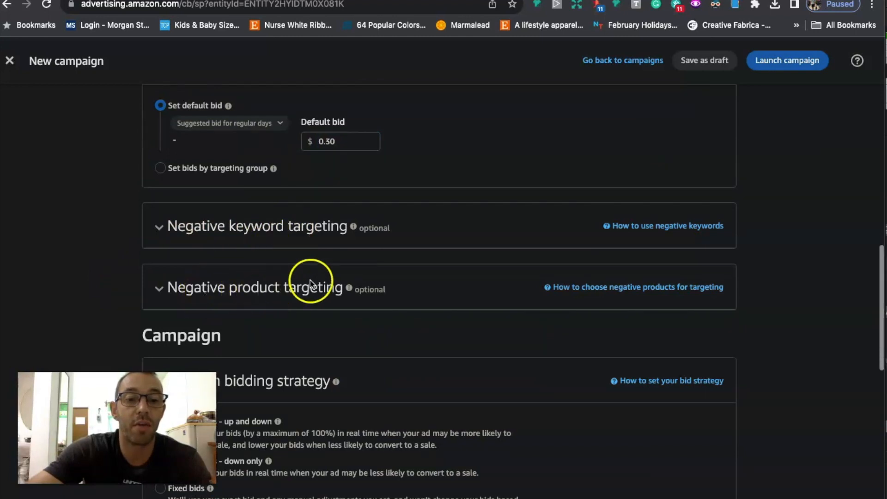
scroll(307, 283, down, 2)
scroll(185, 245, down, 2)
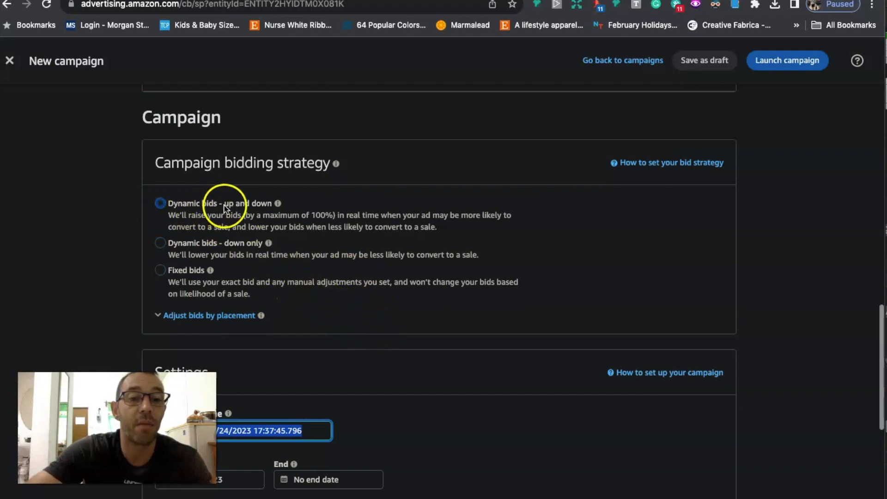
click(277, 203)
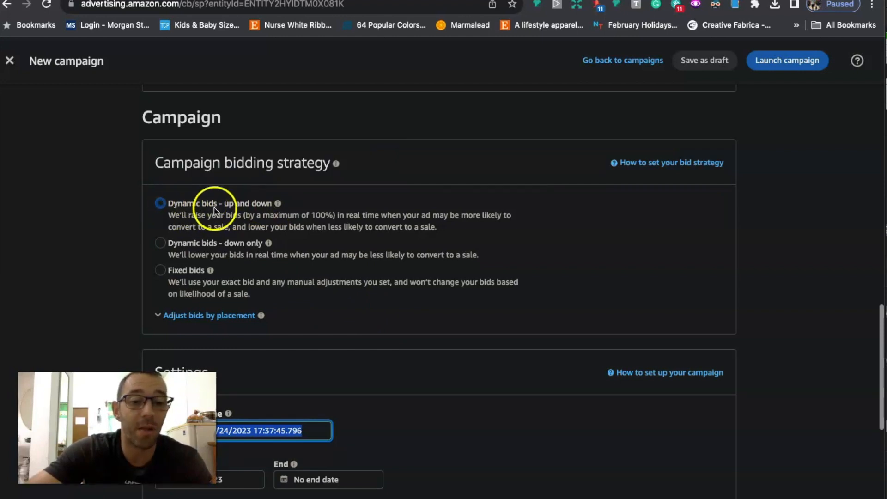
click(160, 244)
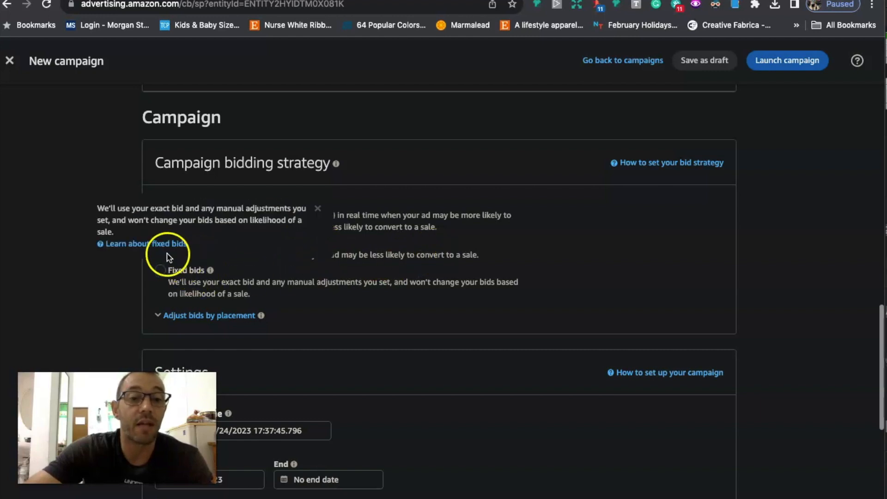
Step: Try the copied ASIN list as the campaign name in place of the default one, and empty the field
scroll(116, 291, down, 2)
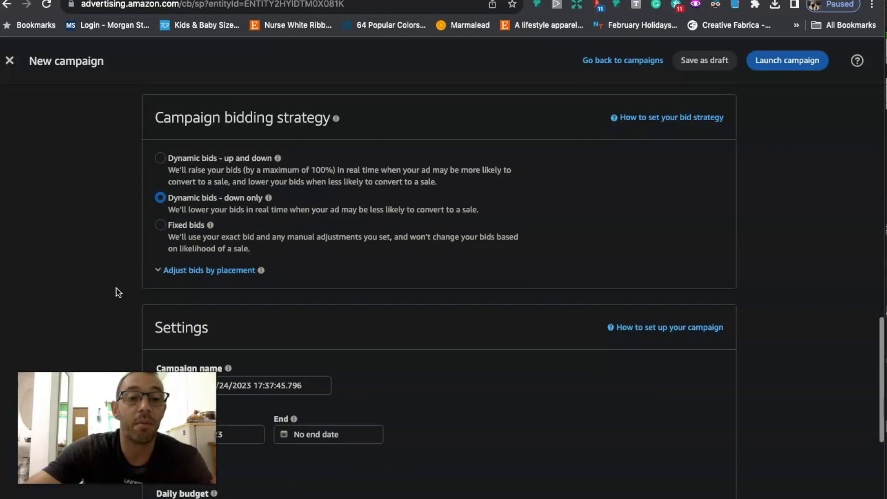
mouse_move(210, 216)
scroll(139, 263, down, 3)
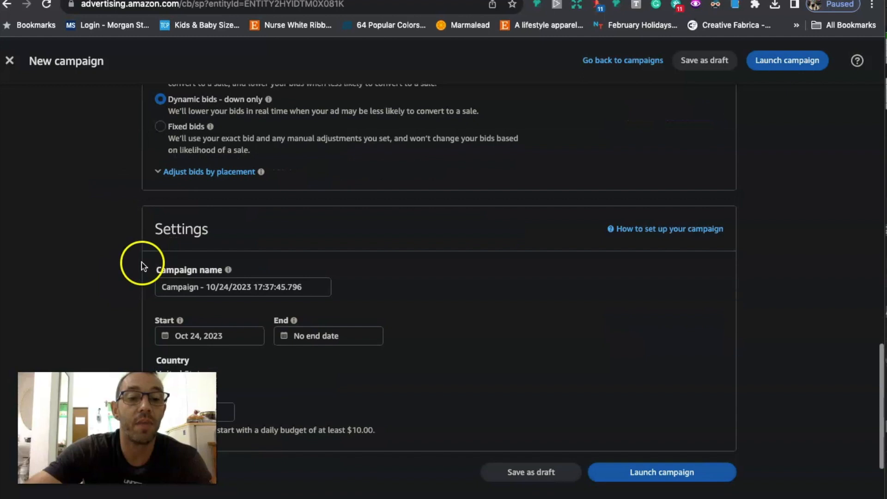
click(222, 286)
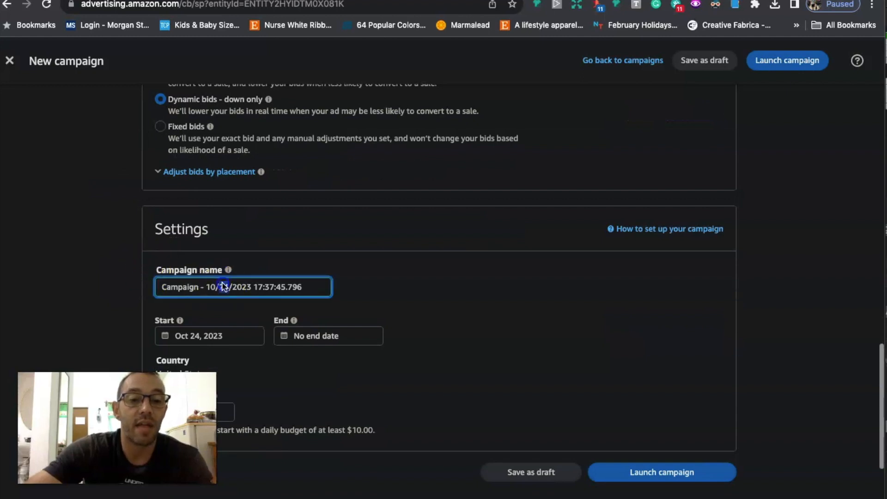
key(ctrl+a)
key(ctrl+v)
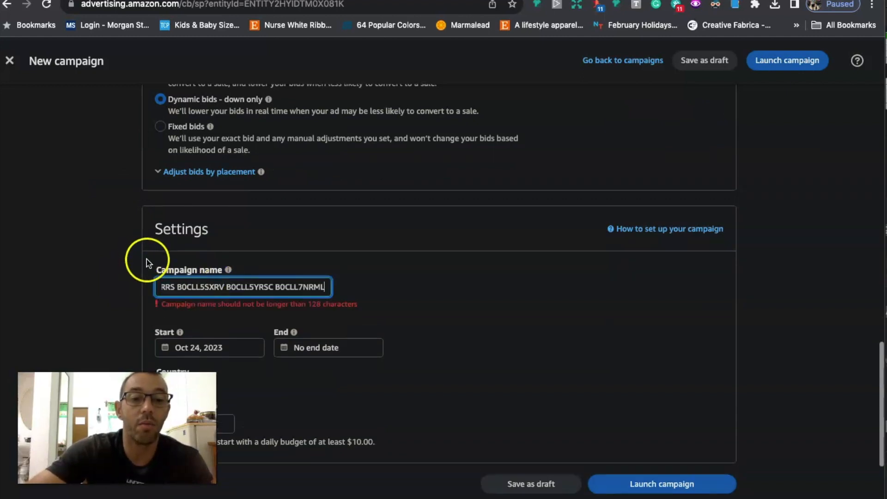
key(ctrl+a)
key(BackSpace)
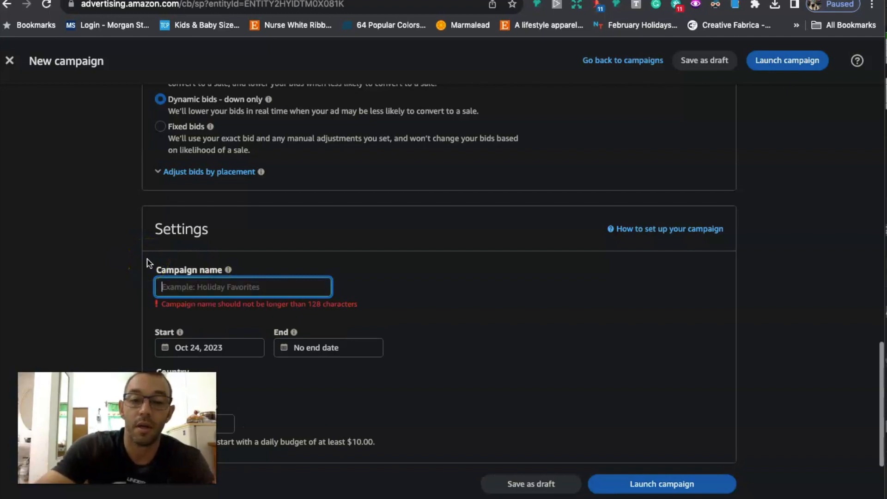
Step: Copy the ad group name "Our First Xmas" and use it as the campaign name
scroll(147, 259, up, 20)
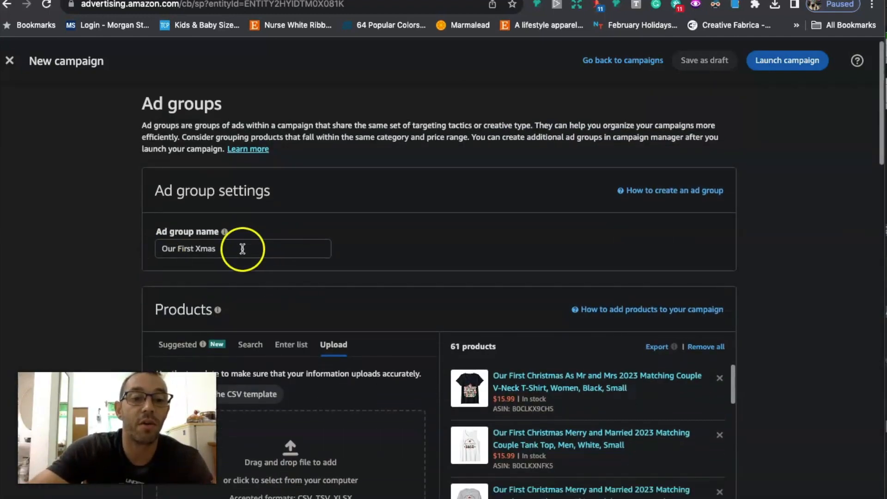
triple_click(242, 248)
key(ctrl+c)
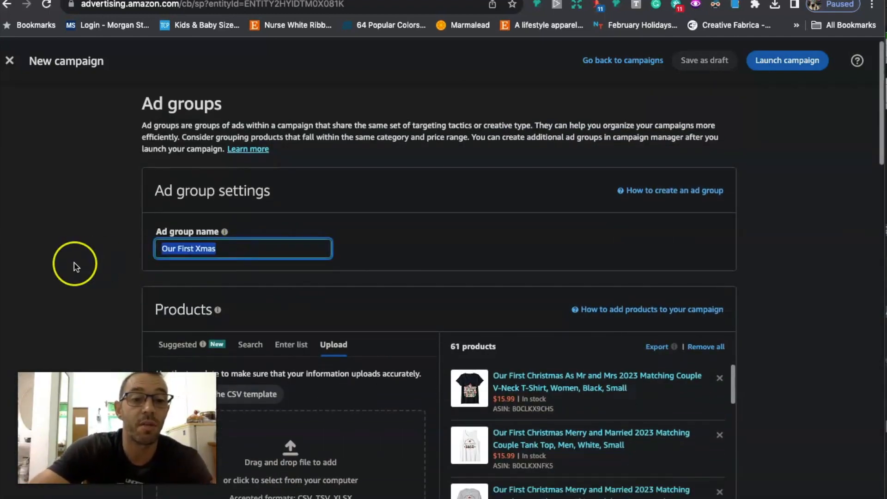
scroll(74, 265, down, 20)
click(219, 214)
key(ctrl+v)
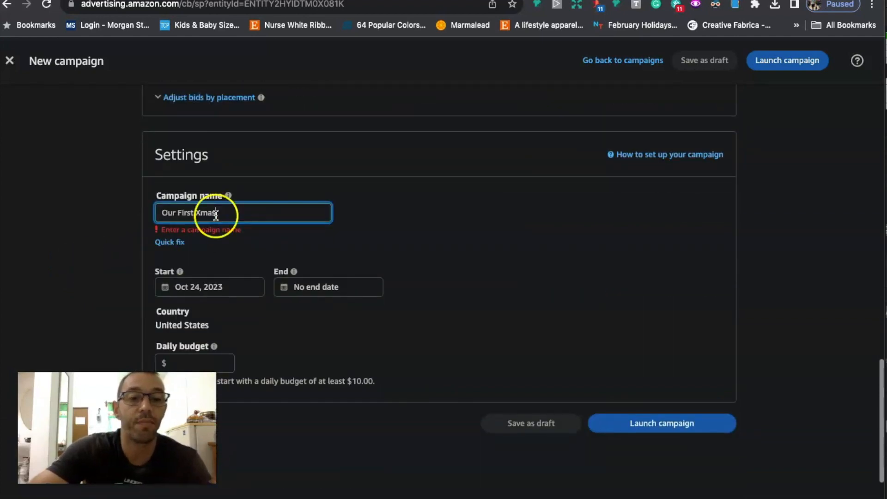
click(119, 260)
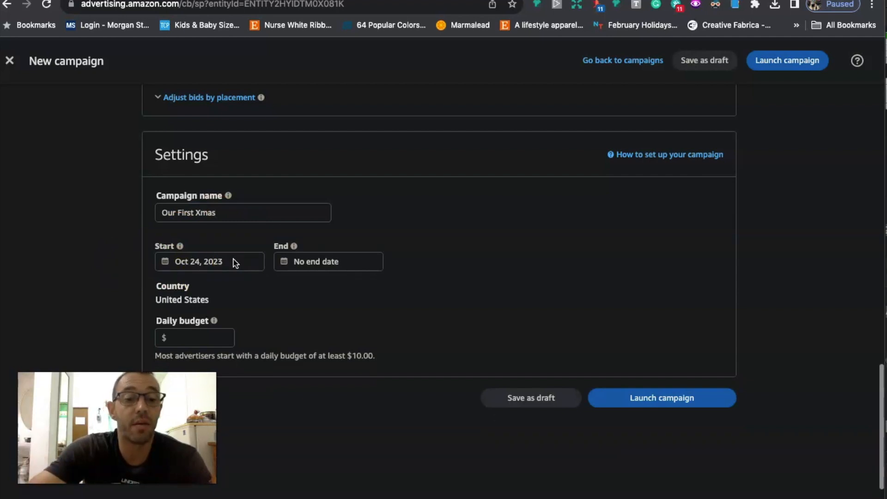
Step: Set the campaign's end date to Dec 23, 2023
click(308, 262)
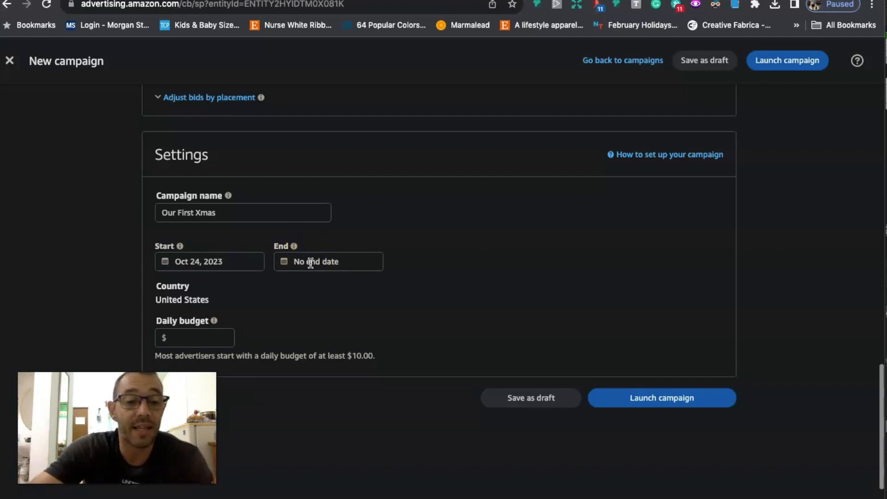
click(311, 262)
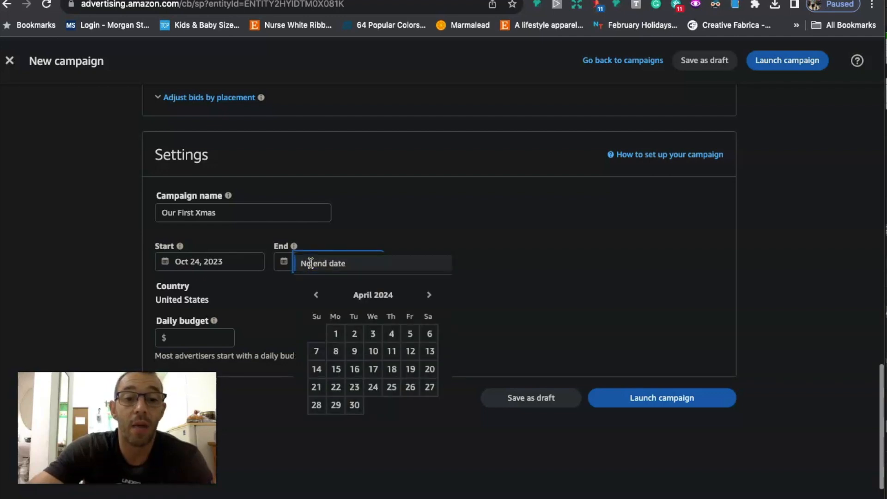
click(317, 296)
click(317, 296)
click(317, 296)
click(317, 297)
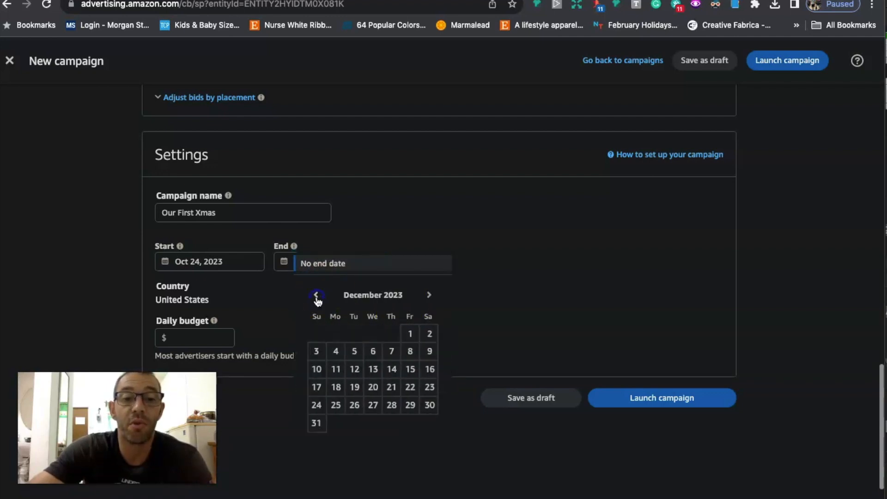
click(430, 388)
Step: Set the daily budget to $5.00, launch the campaign and look over its summary
scroll(483, 307, down, 2)
click(197, 280)
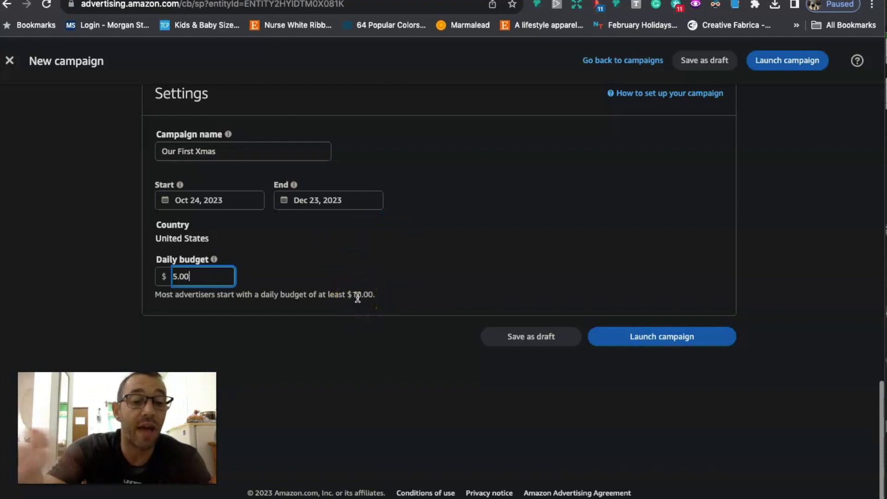
click(403, 269)
scroll(403, 269, up, 1)
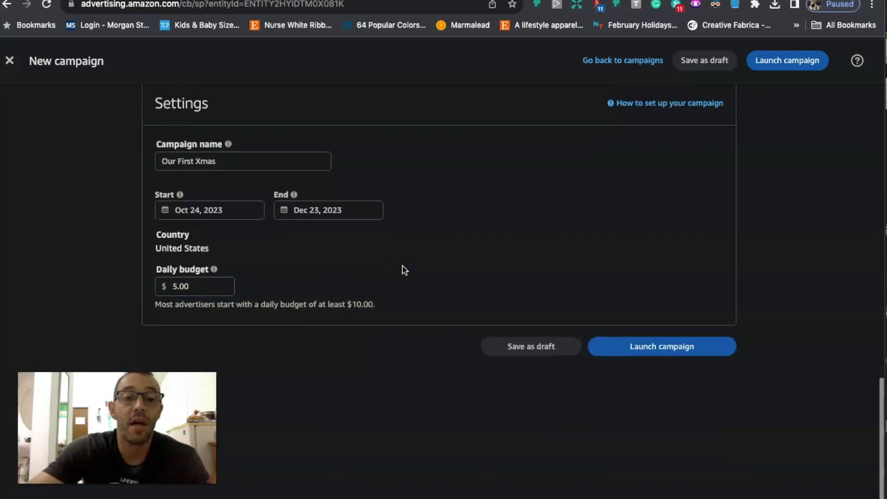
click(662, 344)
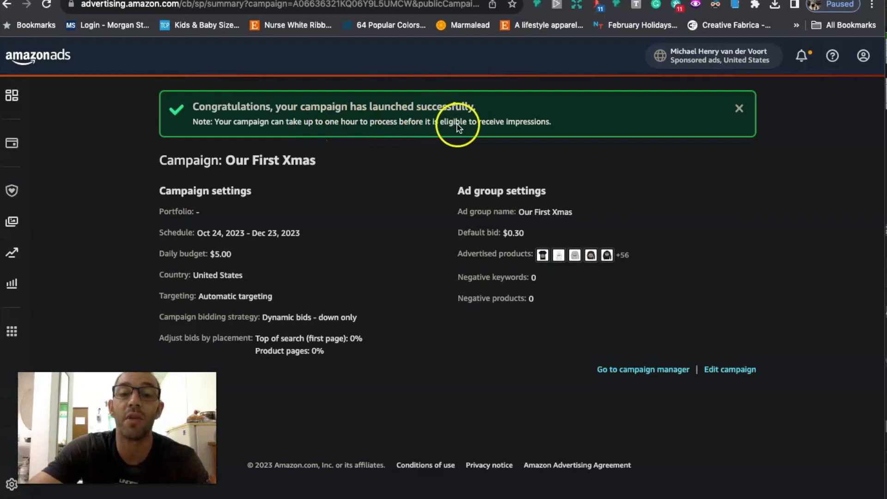
scroll(390, 179, down, 1)
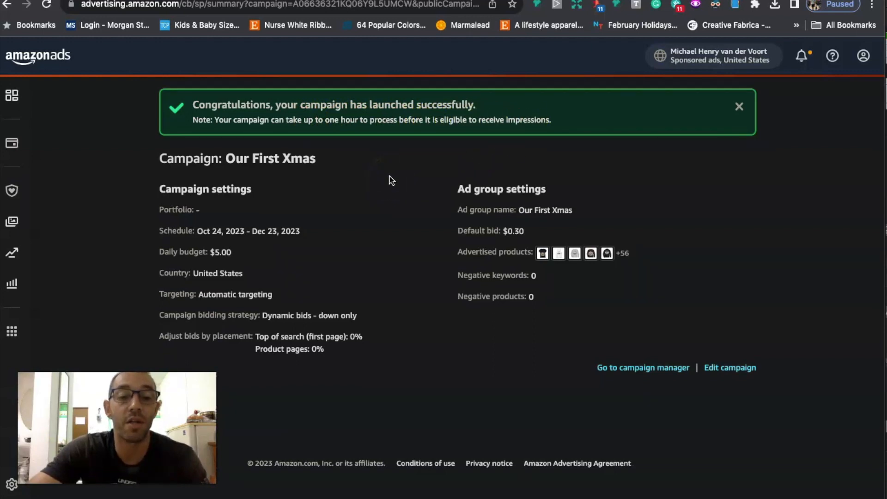
scroll(245, 237, up, 1)
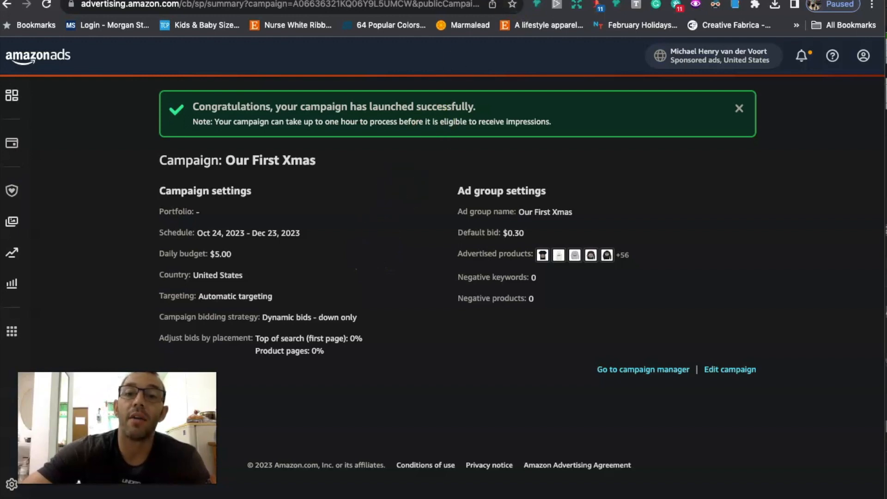
Step: Switch to the Amazon product page of the "Our First Christmas As Mr and Mrs 2023" T-shirt and check its price
click(421, 1)
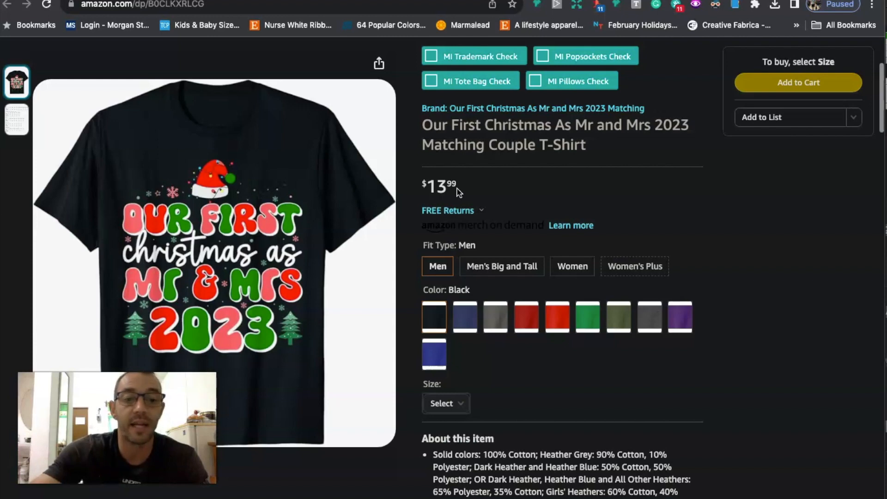
click(439, 190)
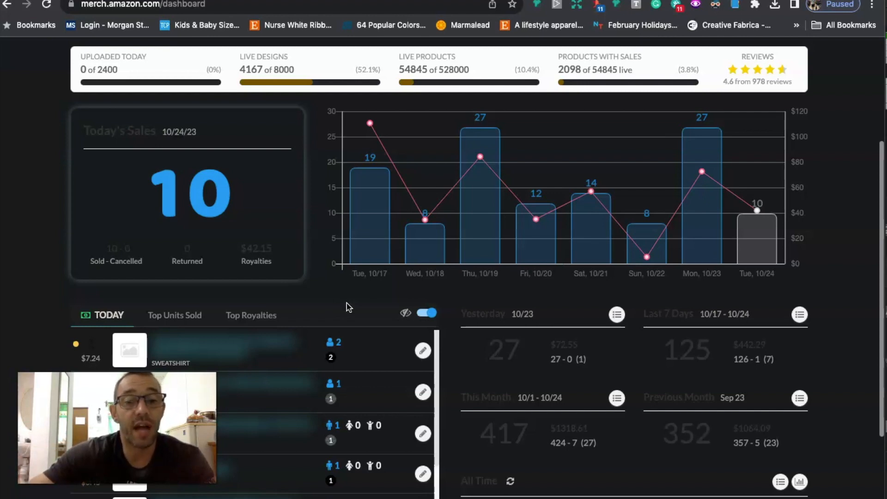
Step: Examine the daily sold units and royalties on the Merch dashboard chart and the sales summaries below it
mouse_move(369, 209)
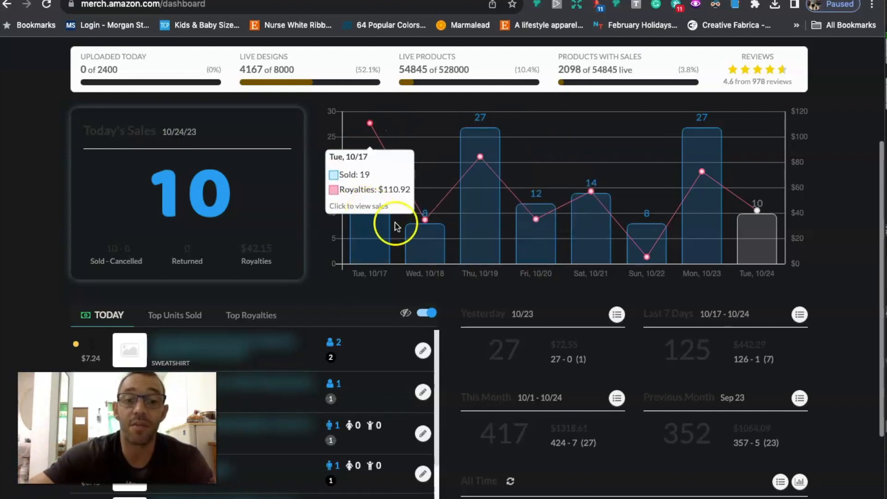
mouse_move(452, 255)
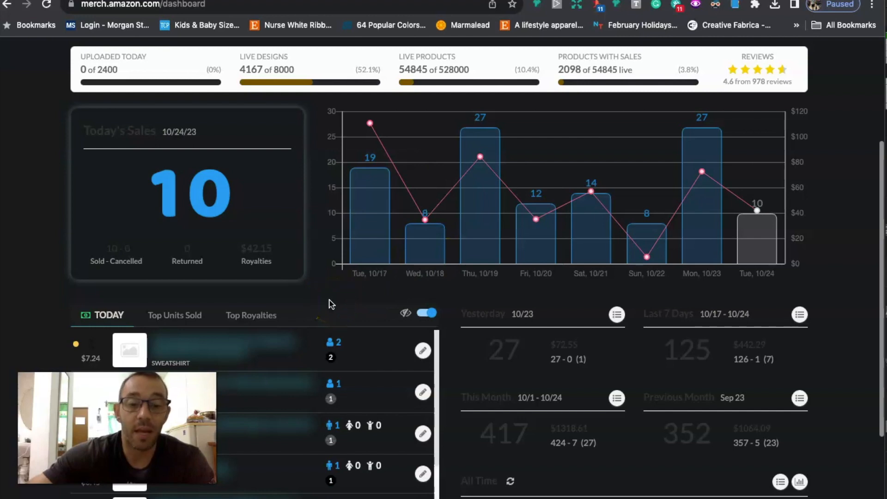
mouse_move(464, 151)
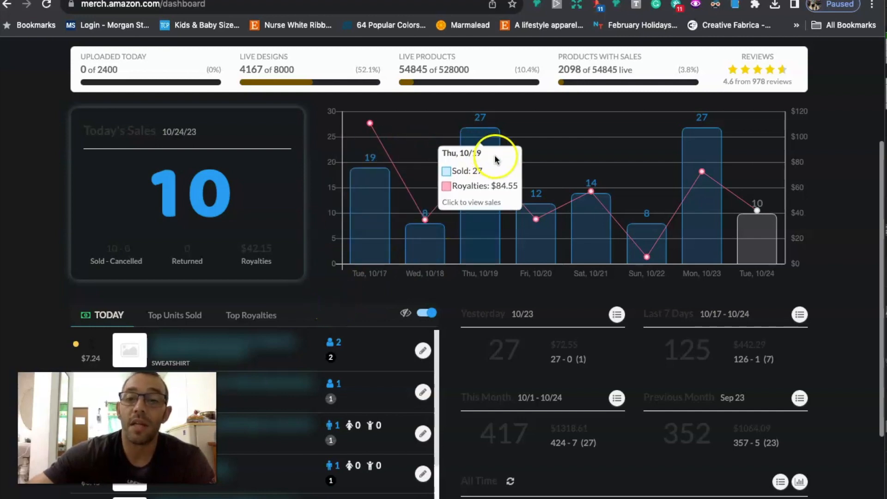
scroll(515, 305, down, 2)
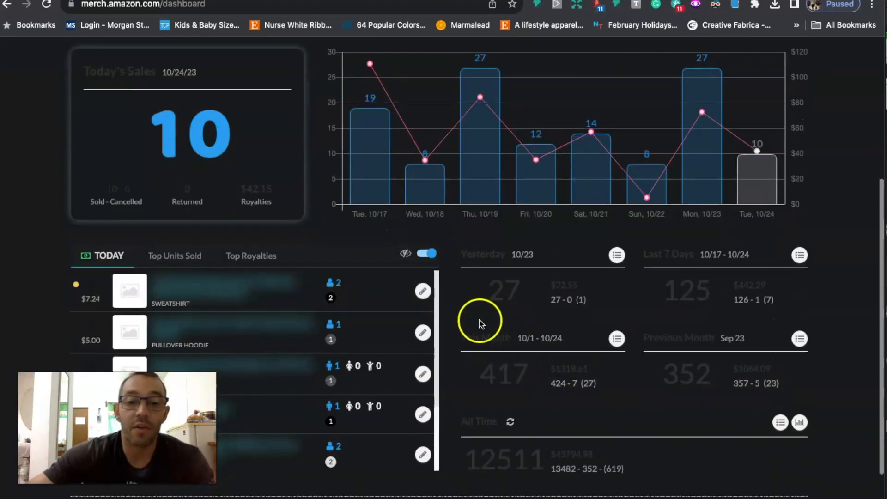